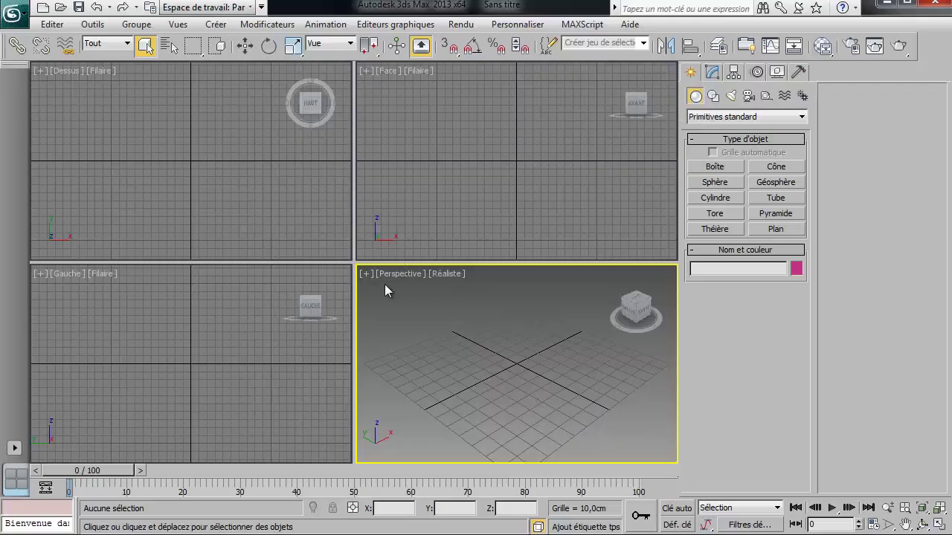
Maximize the Front viewport, leaving working room up and to the right of the origin
click(427, 179)
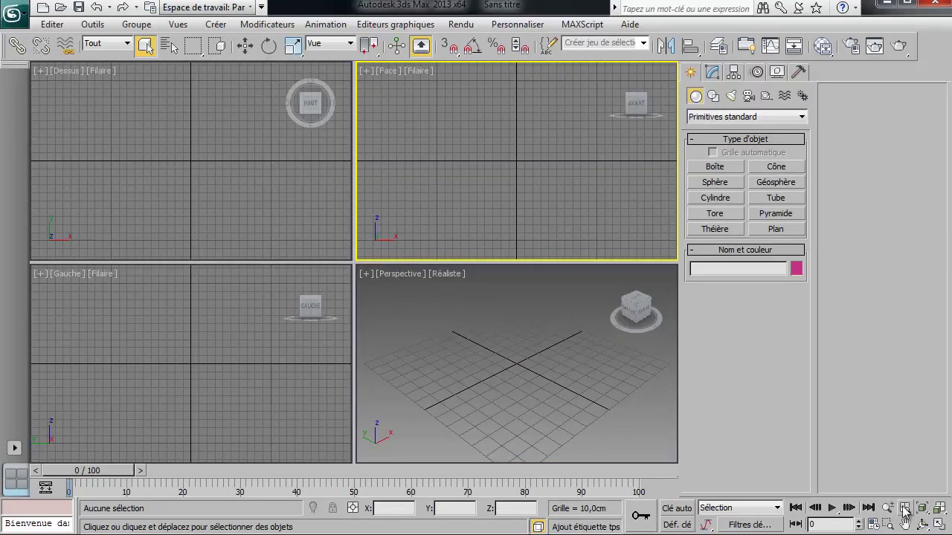
click(939, 526)
click(938, 525)
click(939, 526)
click(939, 525)
click(939, 526)
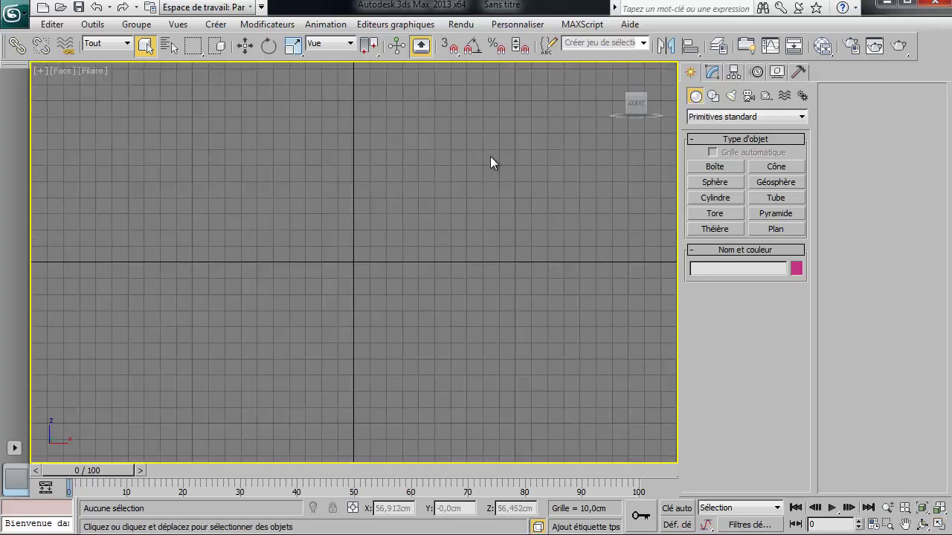
middle_drag(491, 159, 287, 265)
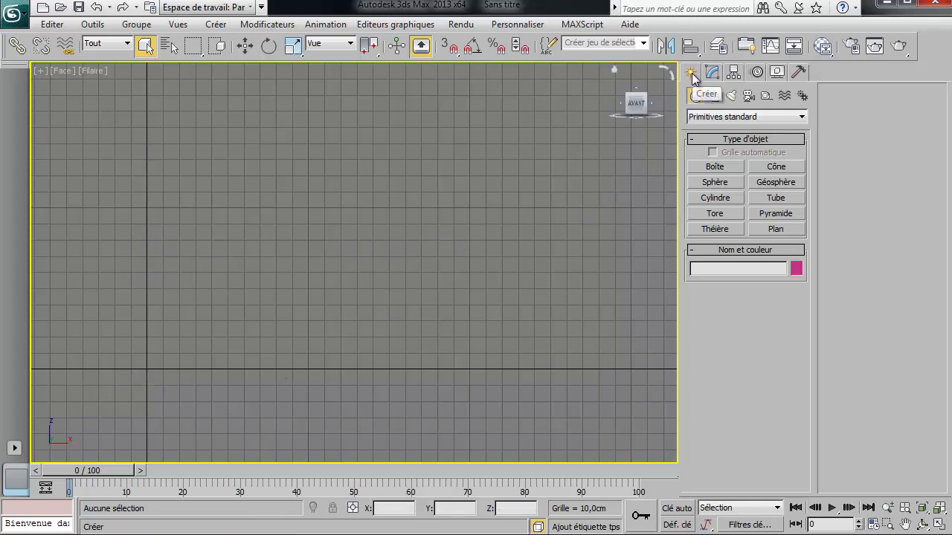
Draw a rectangle spline about 80 cm long and 180 cm wide, with its lower-left corner at the origin
click(713, 96)
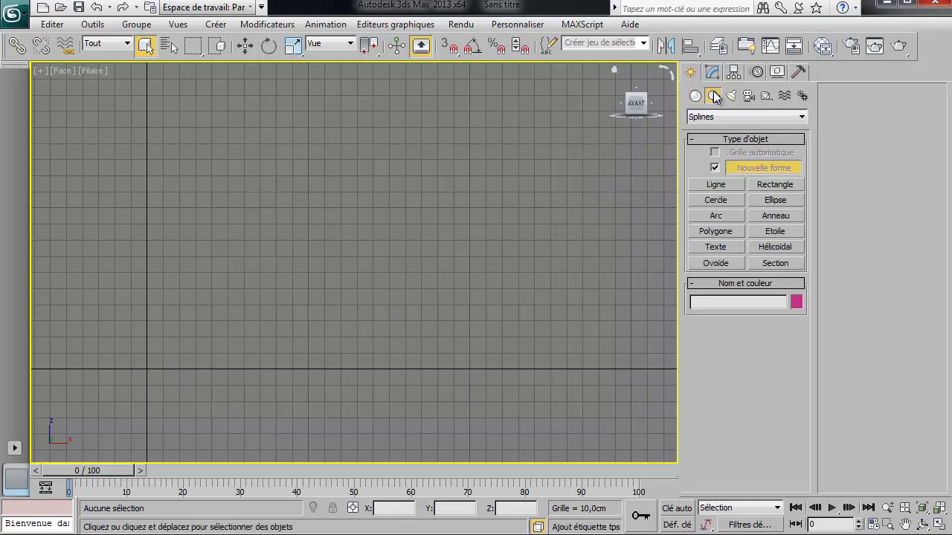
click(774, 187)
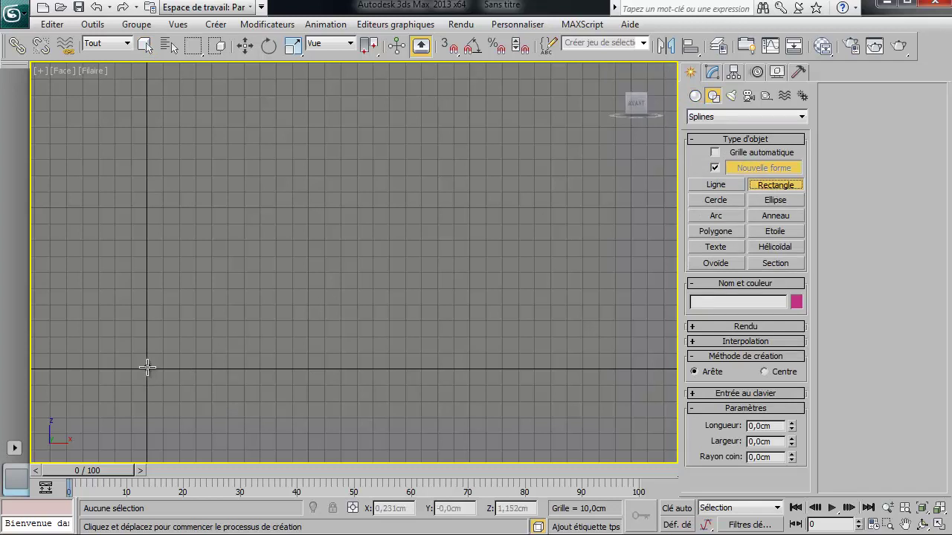
drag(148, 368, 437, 238)
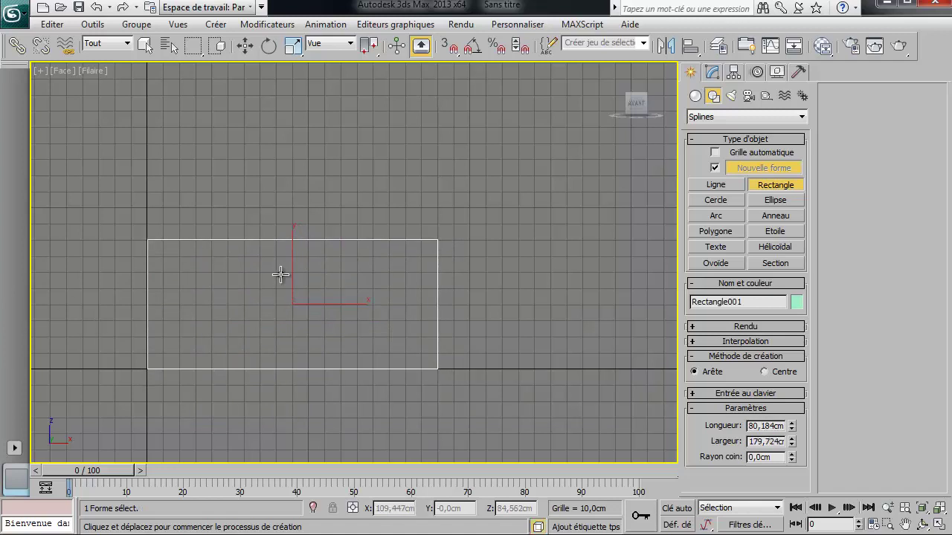
middle_drag(253, 196, 353, 160)
scroll(299, 159, up, 2)
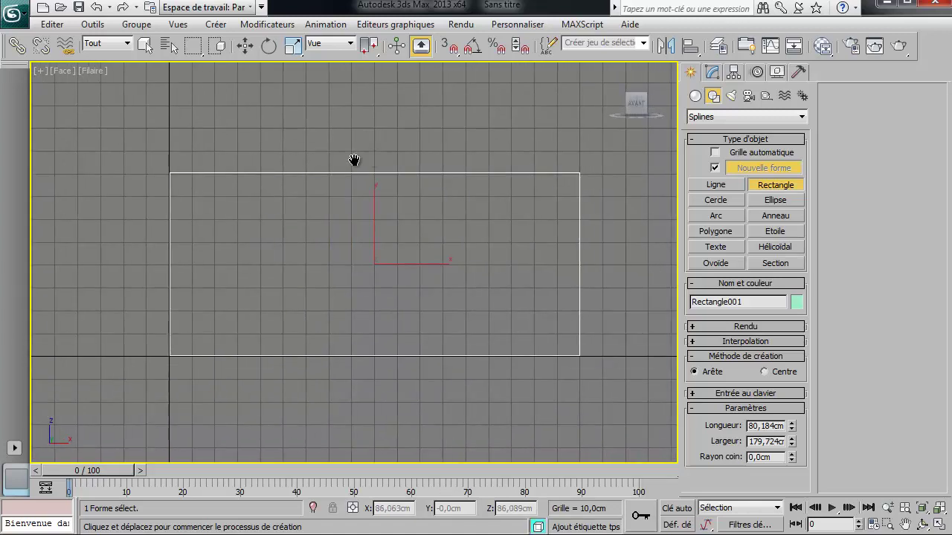
Set the rectangle's length to 80 cm, width to 180 cm and corner radius to 20 cm
click(712, 74)
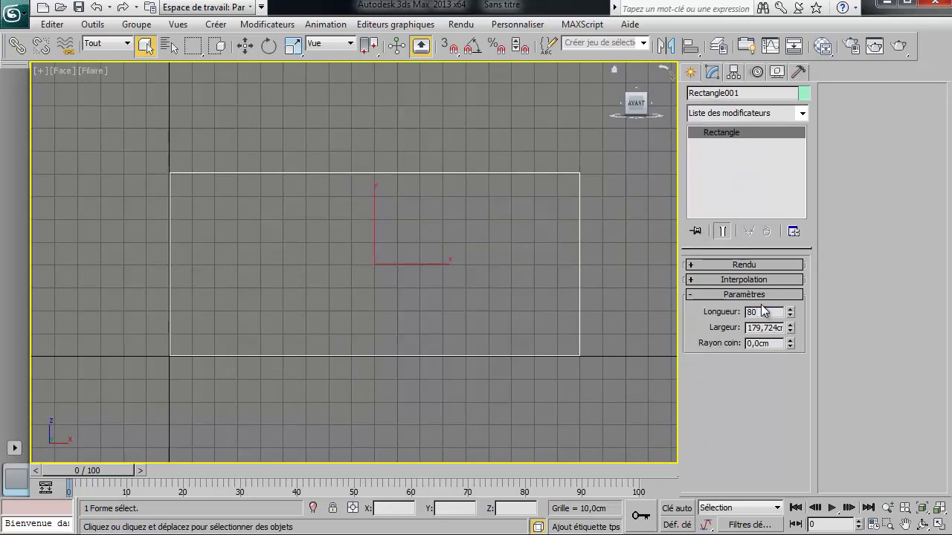
click(764, 311)
text(80)
key(Tab)
text(180)
key(Tab)
text(20)
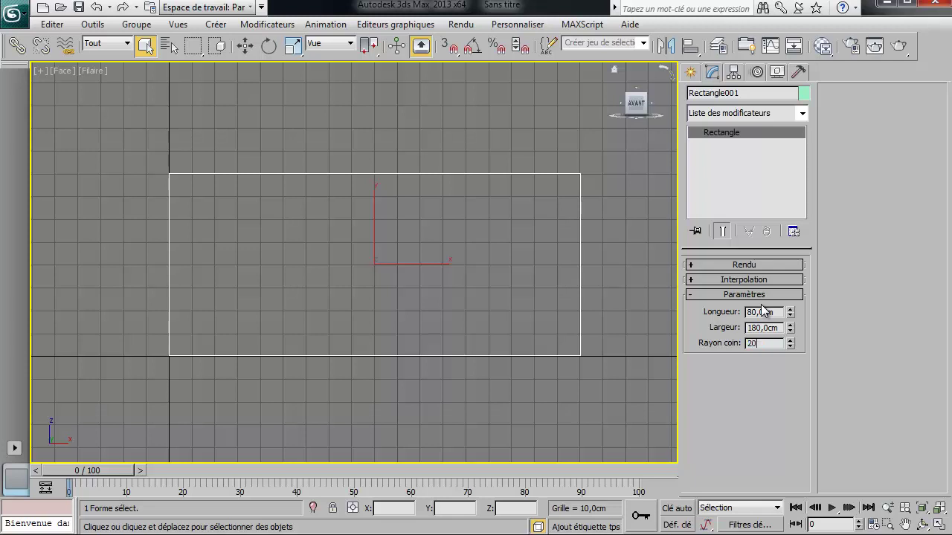
key(Return)
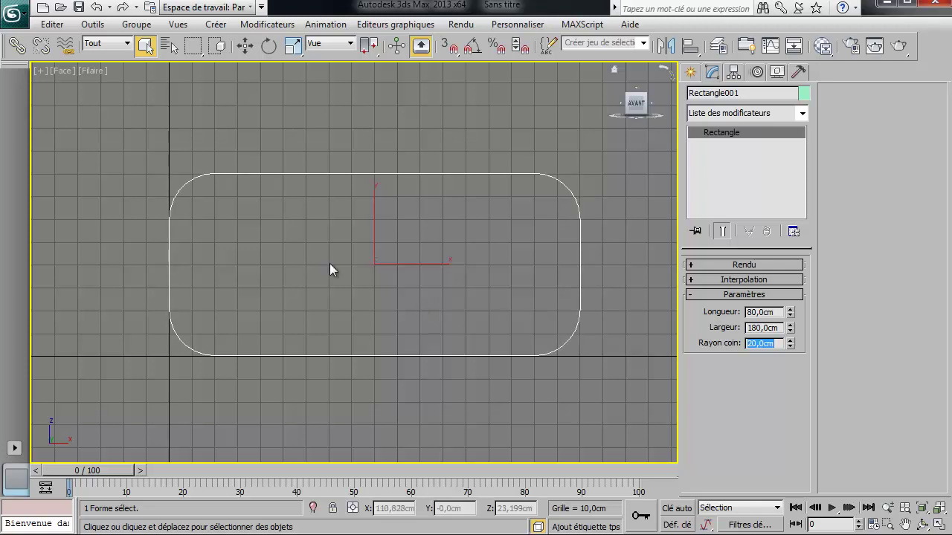
Move the rectangle to position X 90 cm and Z 40 cm
right_click(327, 200)
click(234, 215)
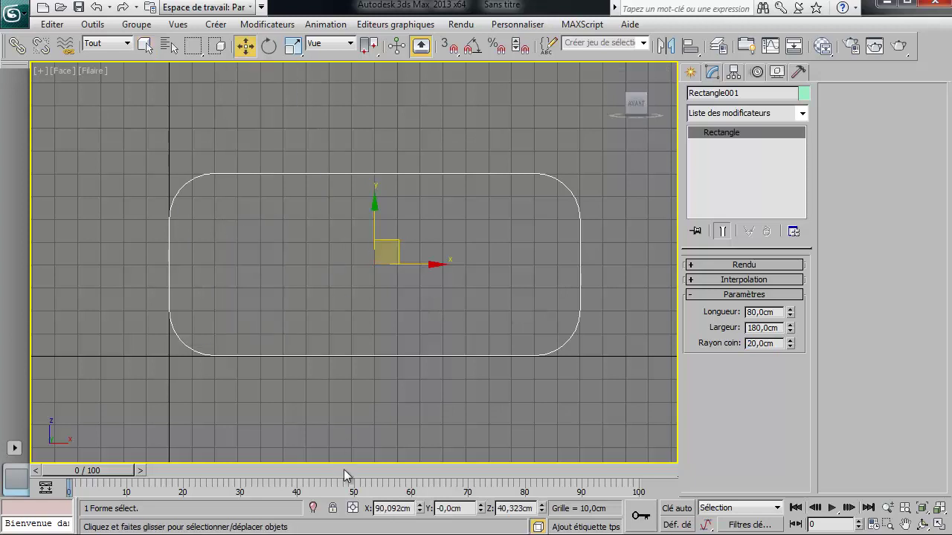
click(394, 507)
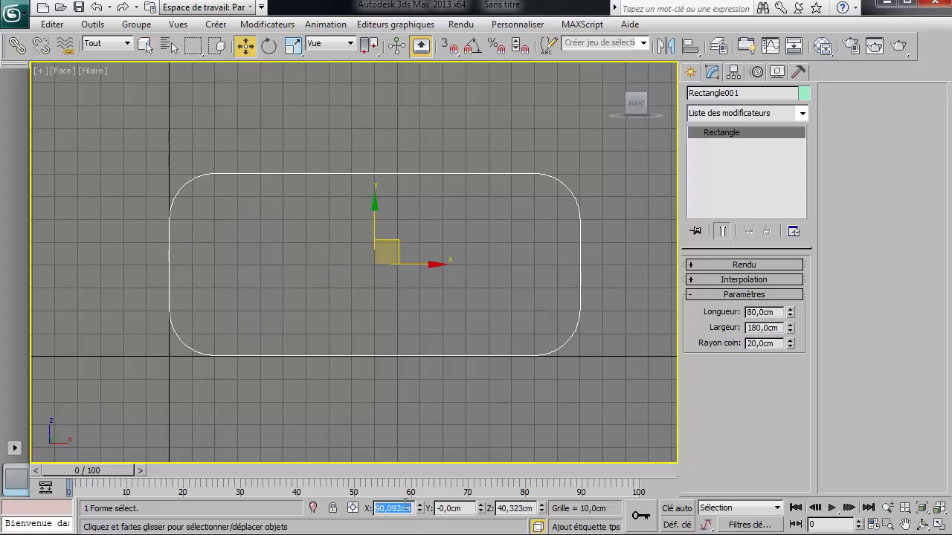
text(90)
key(Return)
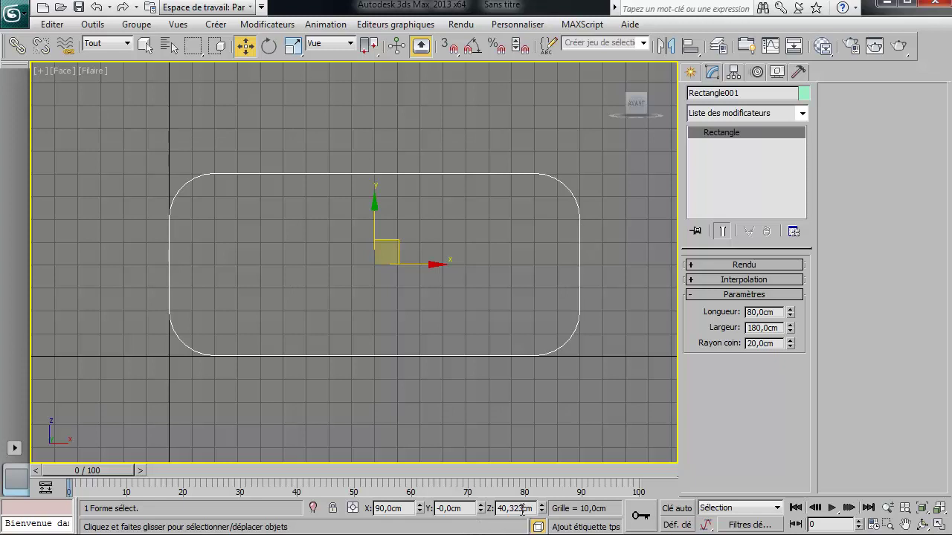
click(522, 509)
text(40)
key(Return)
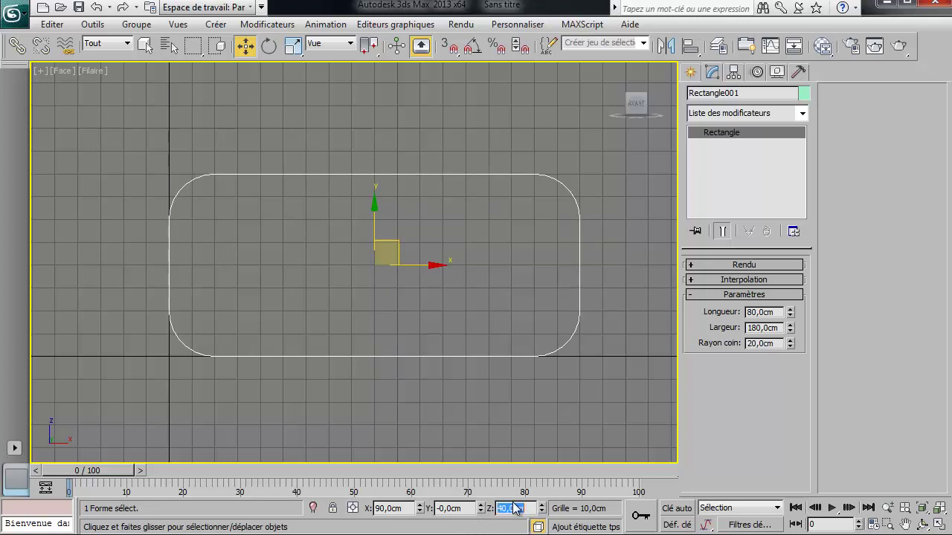
click(152, 47)
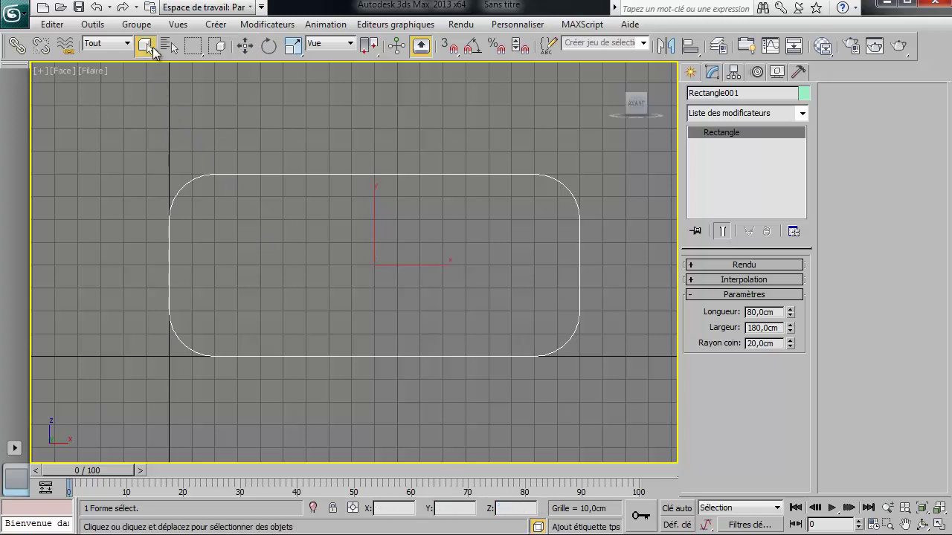
Convert the rectangle to an editable spline and delete its bottom segment together with the two lower rounded corners
right_click(199, 296)
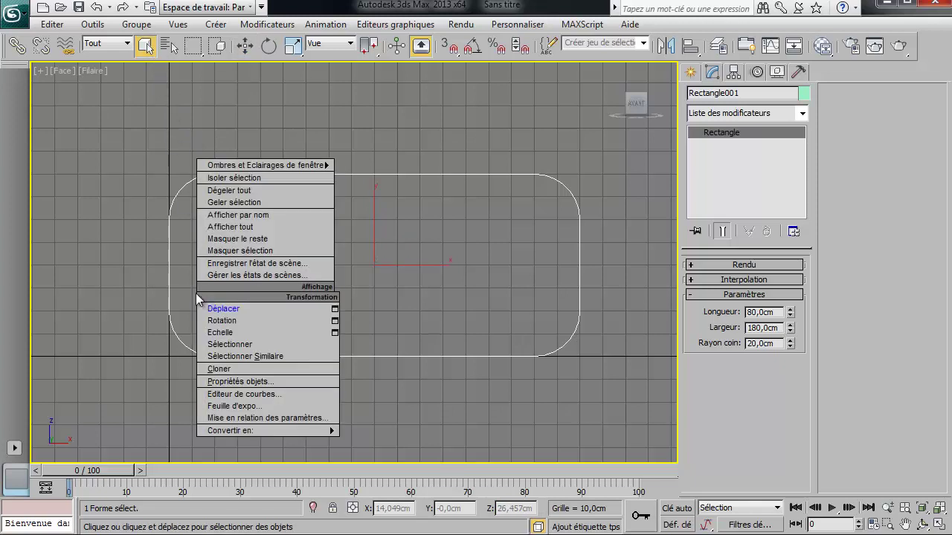
mouse_move(237, 432)
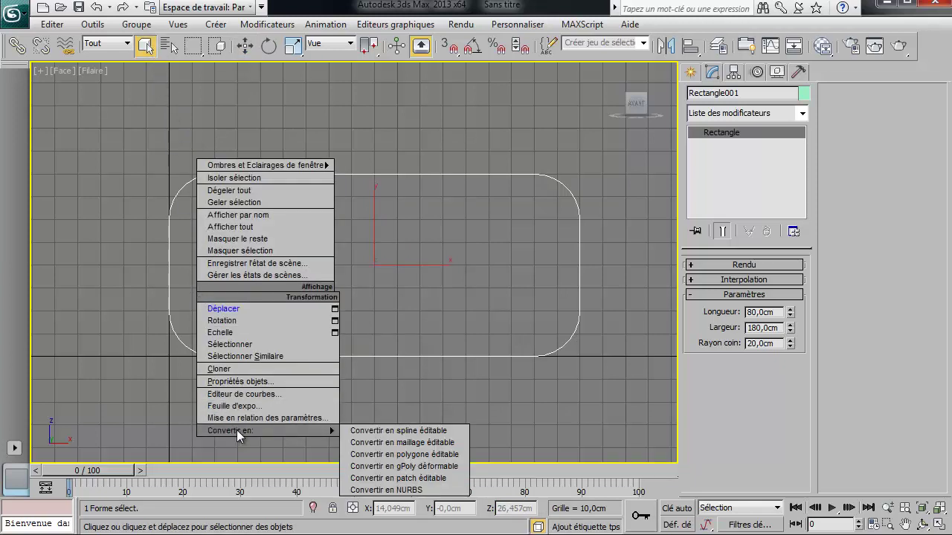
click(426, 432)
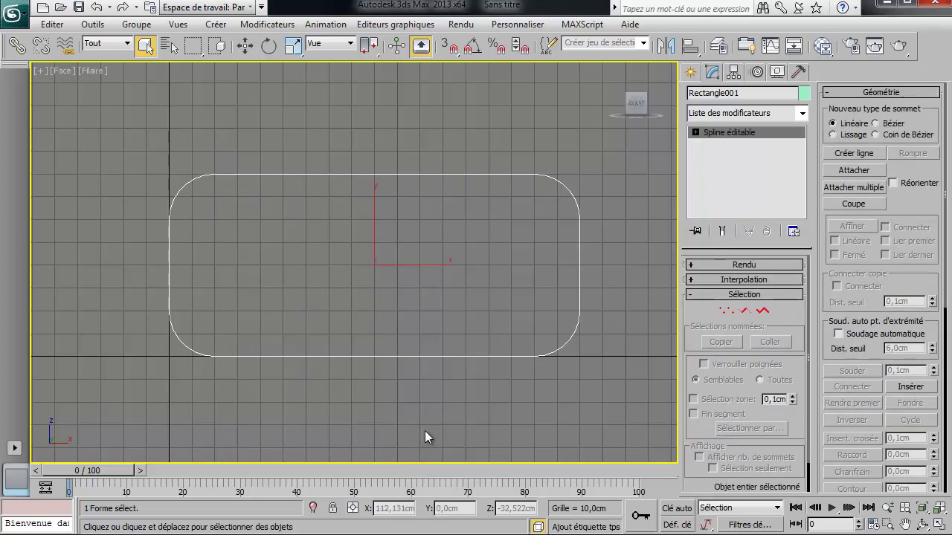
click(747, 312)
drag(628, 392, 79, 337)
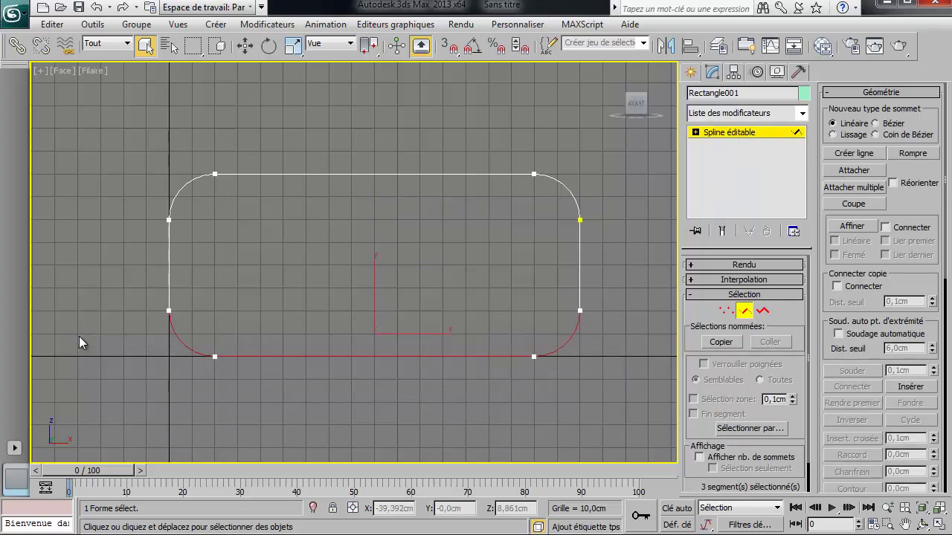
key(Delete)
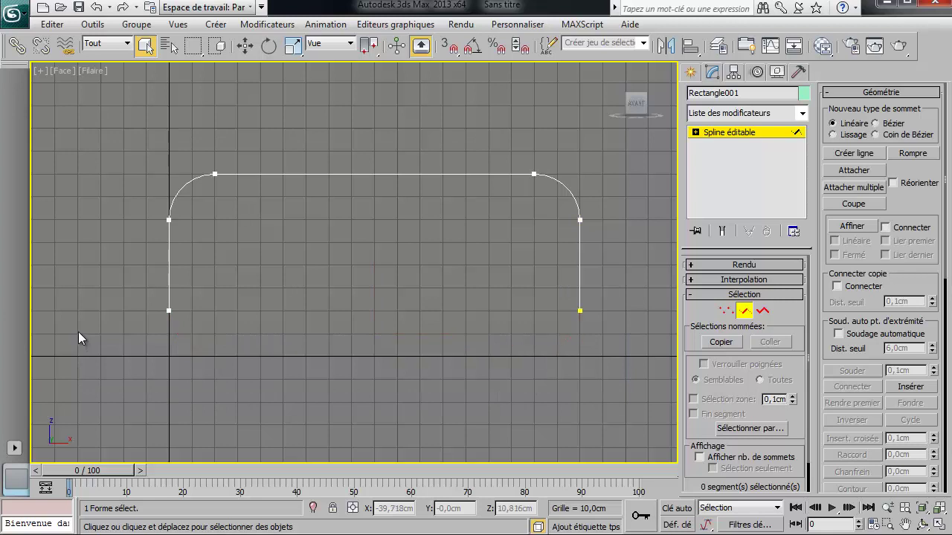
Change the four vertices of the spline's upper rounded corners to the Bézier type
click(726, 311)
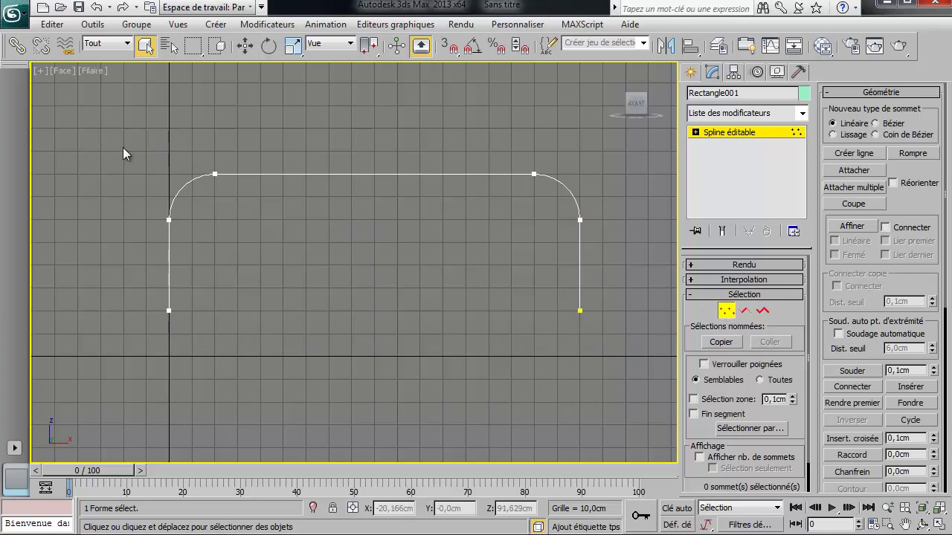
drag(122, 147, 652, 243)
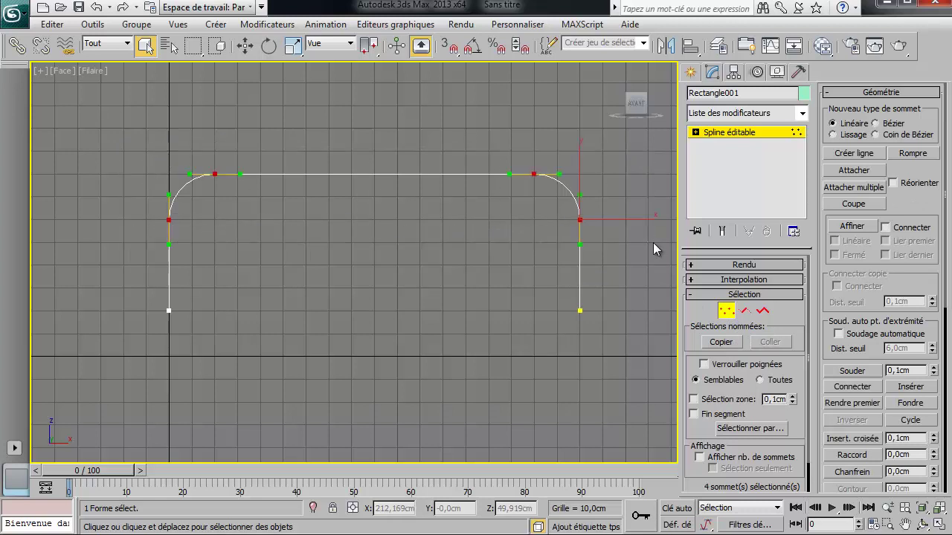
right_click(408, 283)
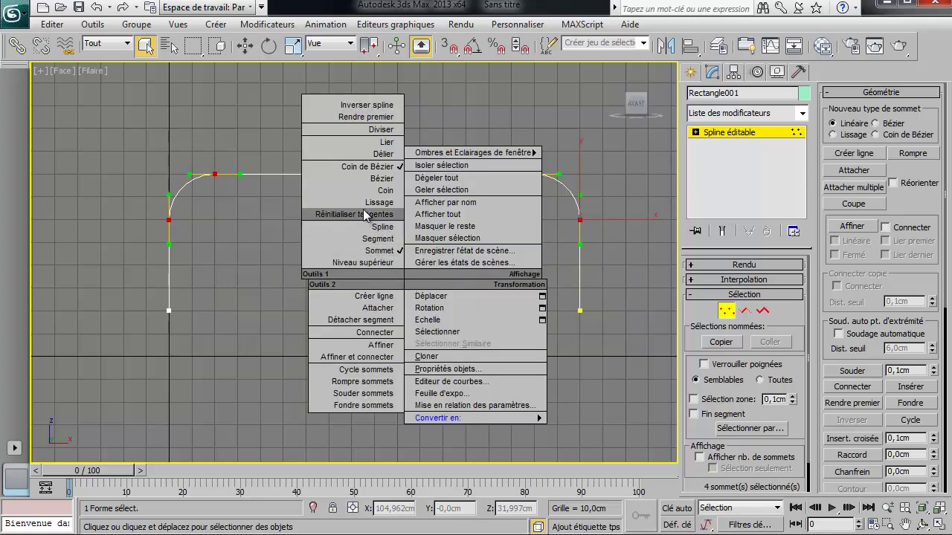
click(386, 182)
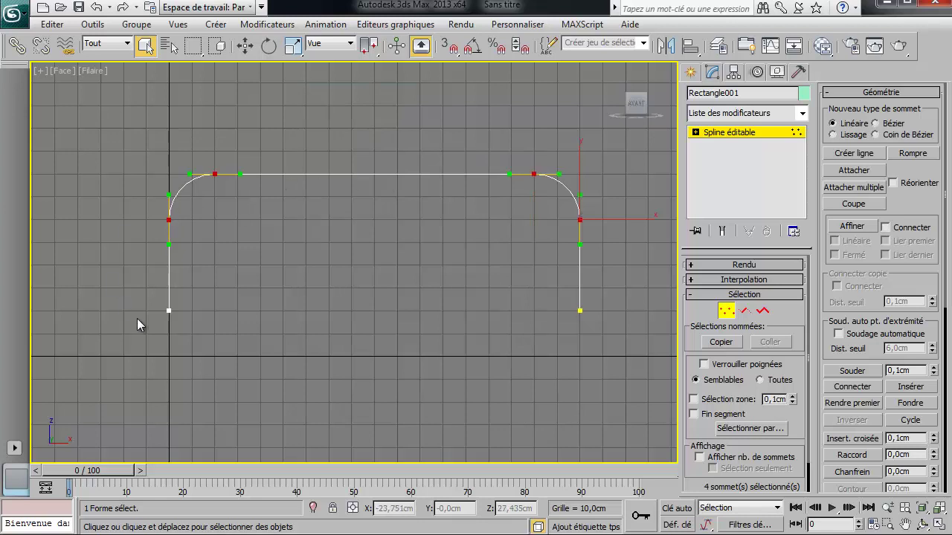
Outline the whole open spline inward by 10 cm to make a closed inverted-U profile
click(763, 311)
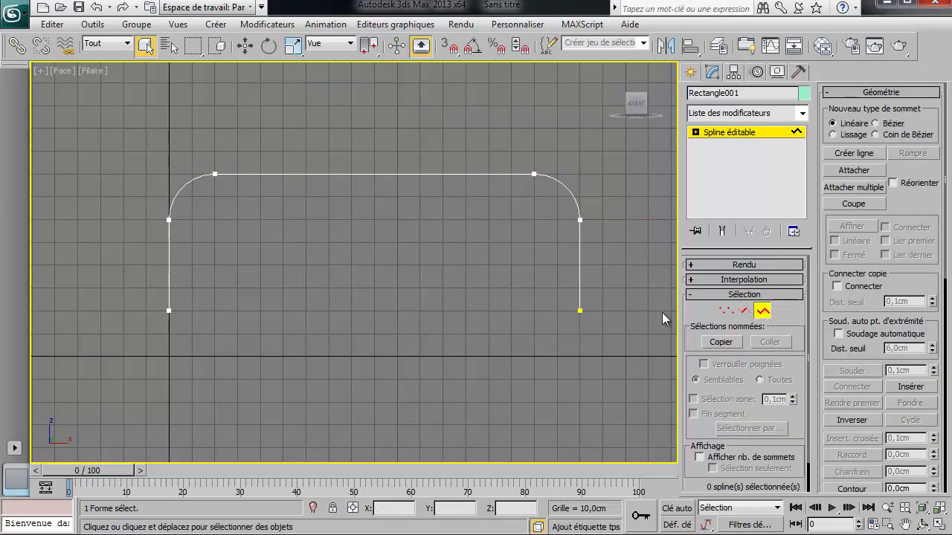
click(579, 289)
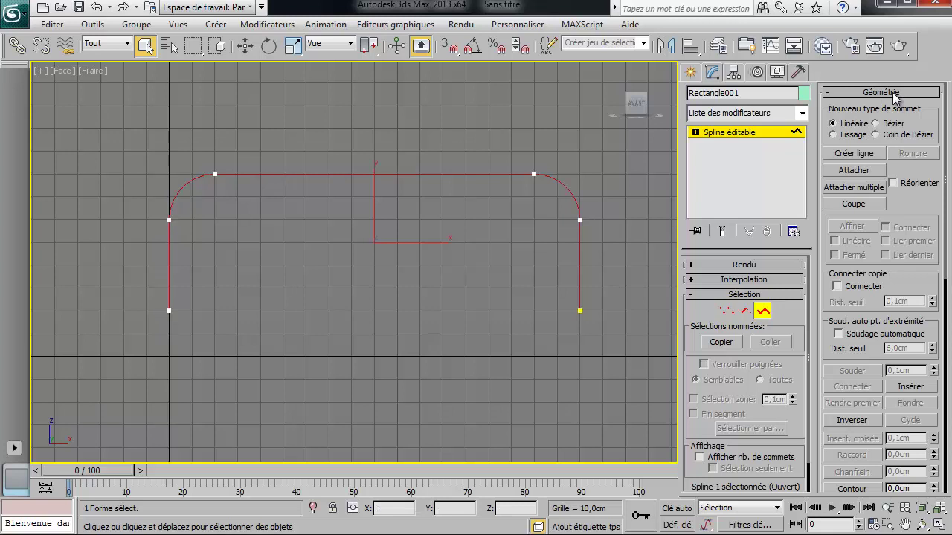
drag(908, 204, 900, 46)
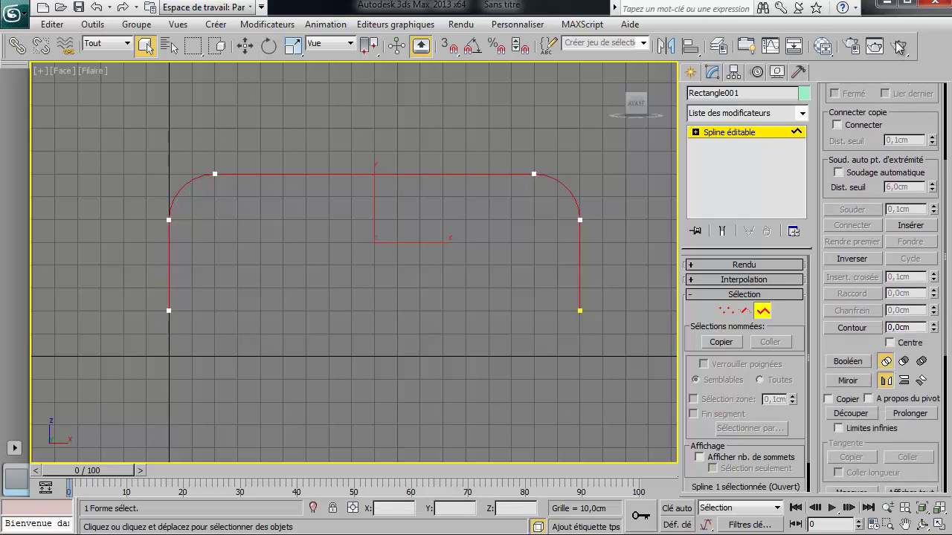
click(855, 330)
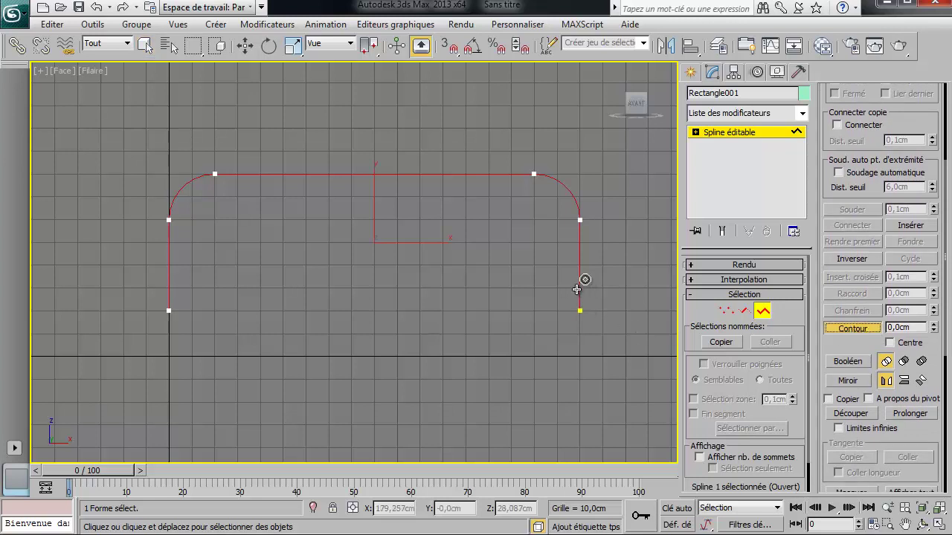
drag(580, 283, 535, 263)
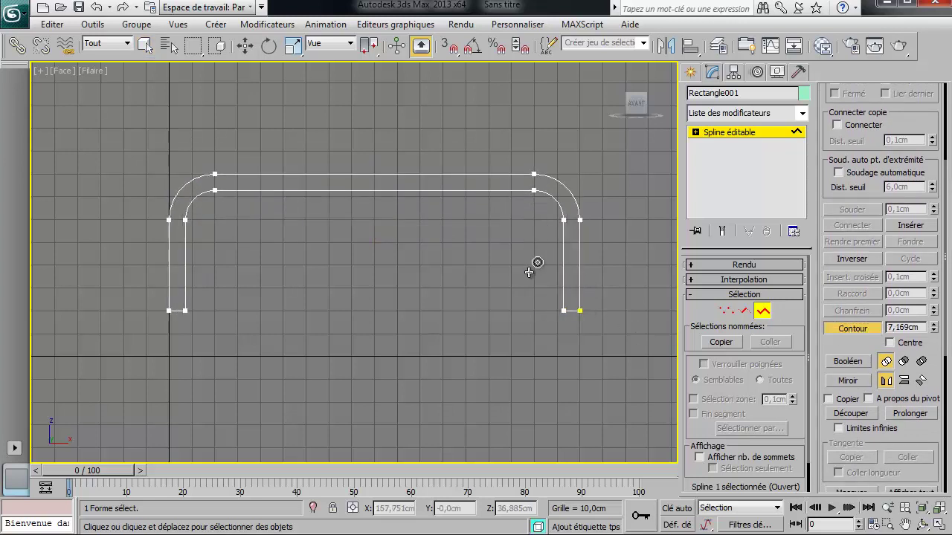
right_click(535, 263)
click(919, 327)
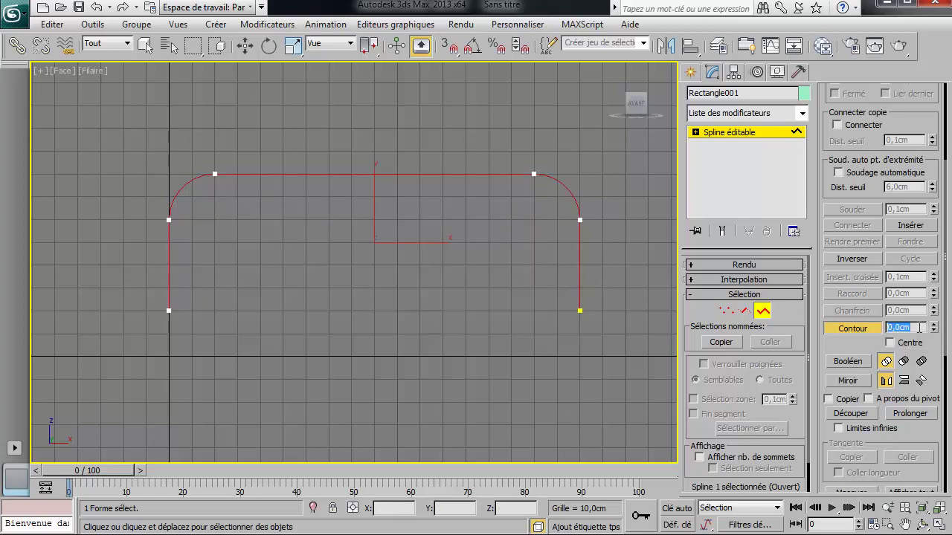
text(10)
key(Return)
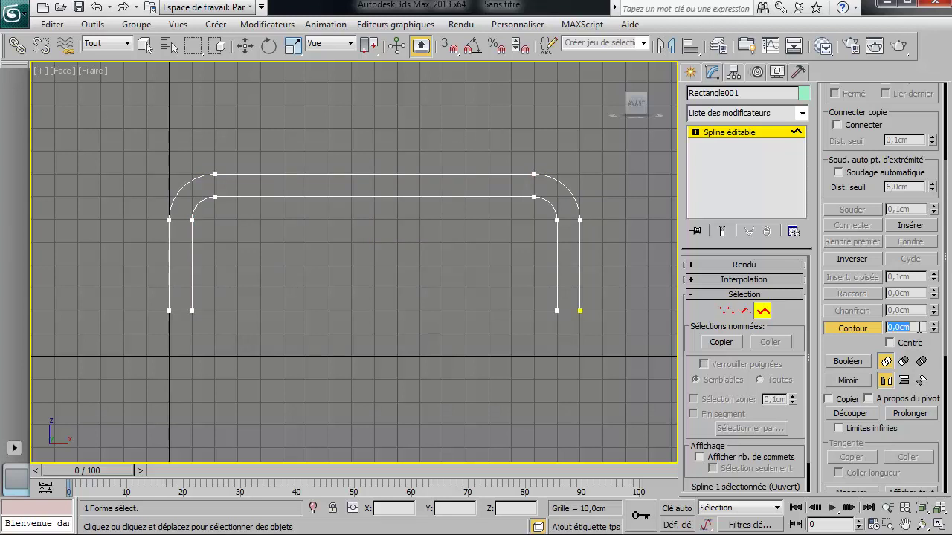
Change the four vertices at the lower ends of the profile's legs to the Corner (Coin) type
click(726, 311)
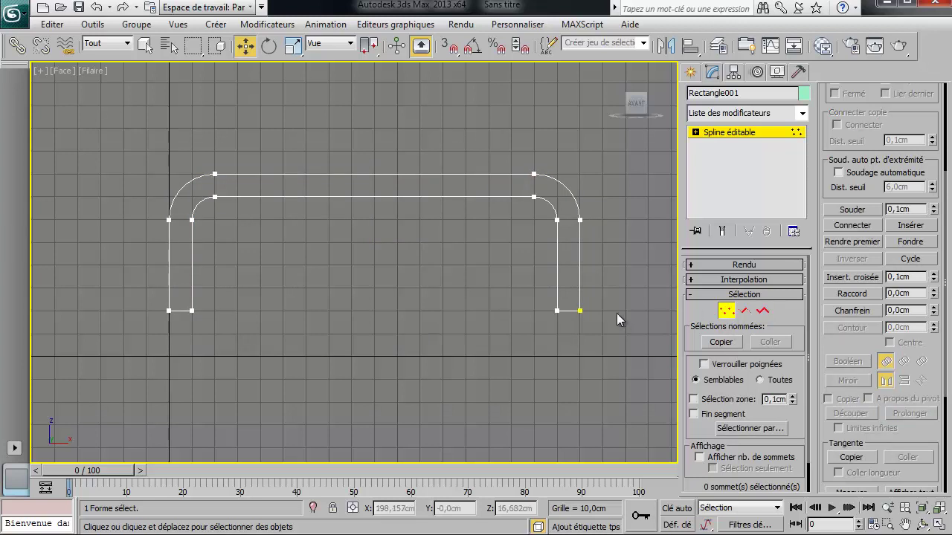
drag(616, 293, 56, 340)
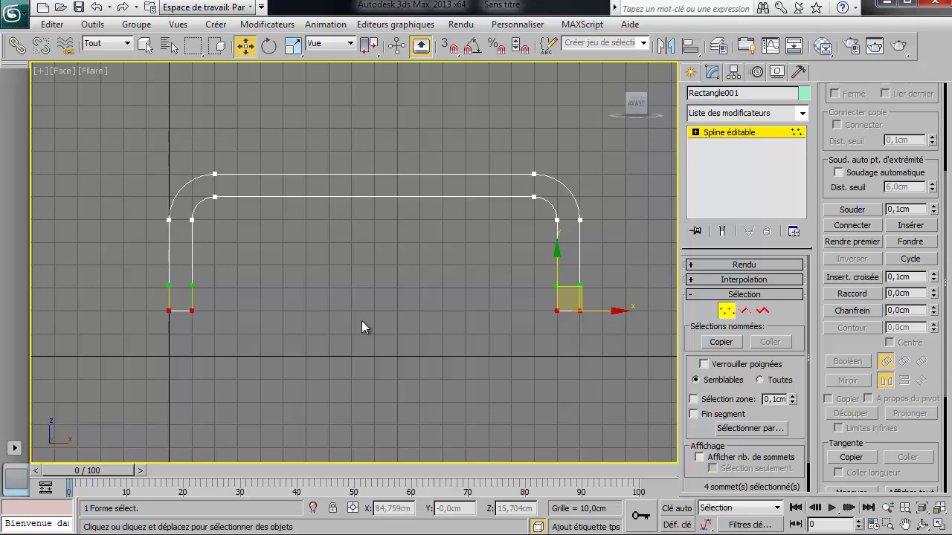
right_click(327, 307)
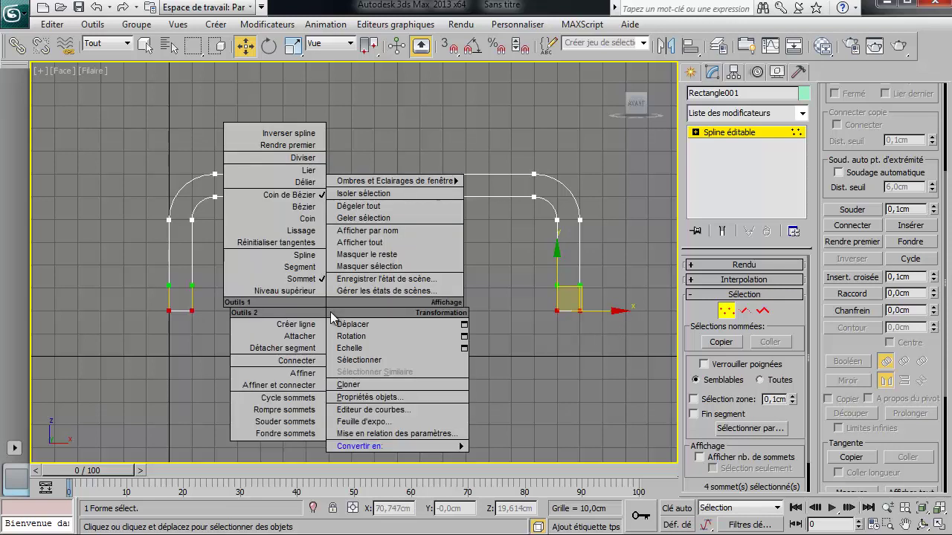
click(318, 231)
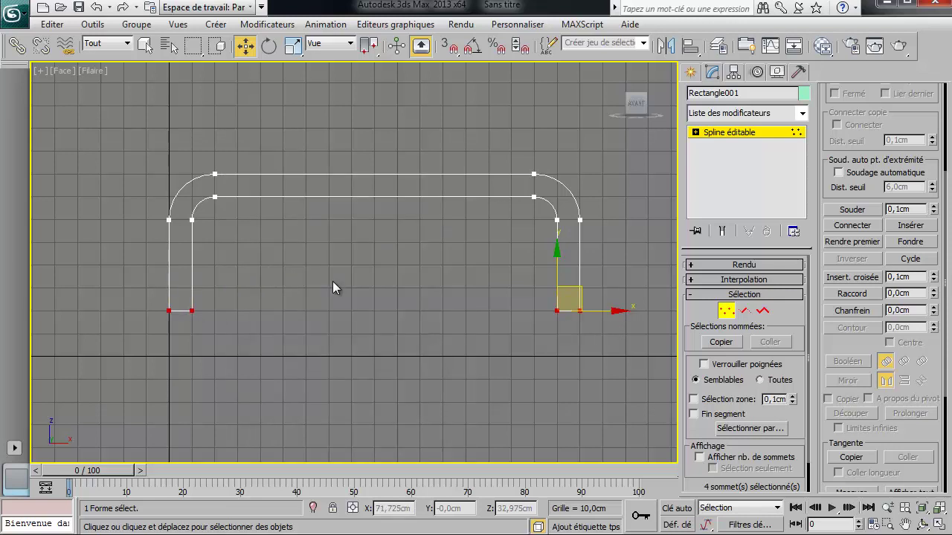
Move the four vertices at the leg ends down by about 10 cm in the Front view
key(p)
alt+middle_drag(389, 279, 448, 288)
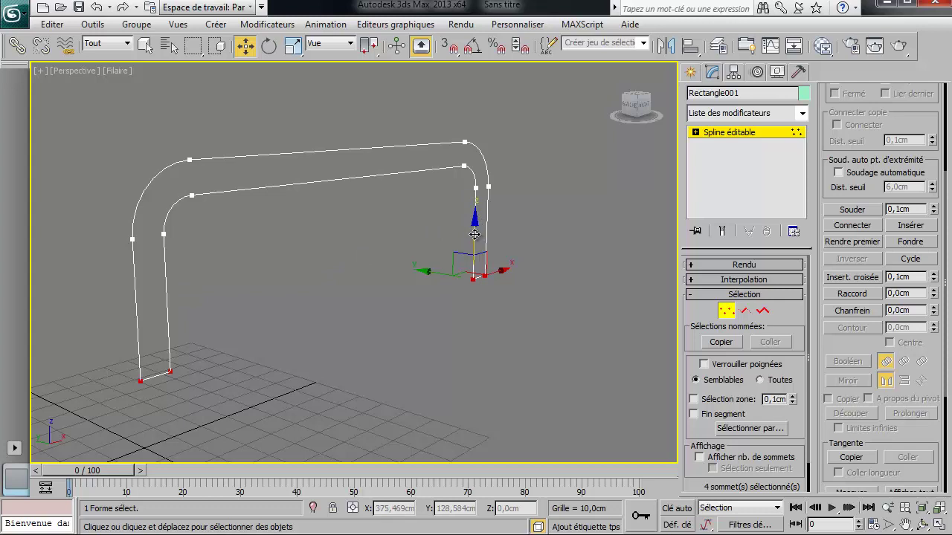
key(f)
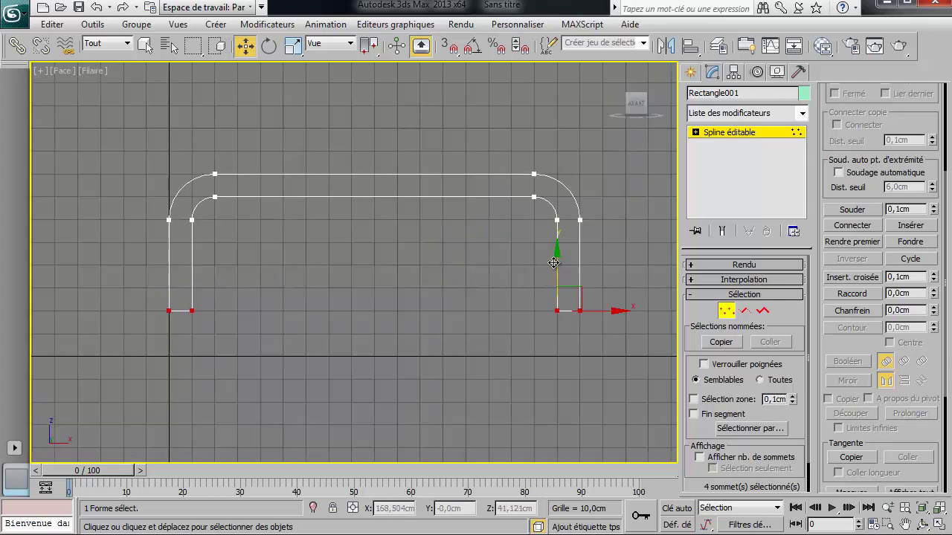
drag(554, 259, 546, 288)
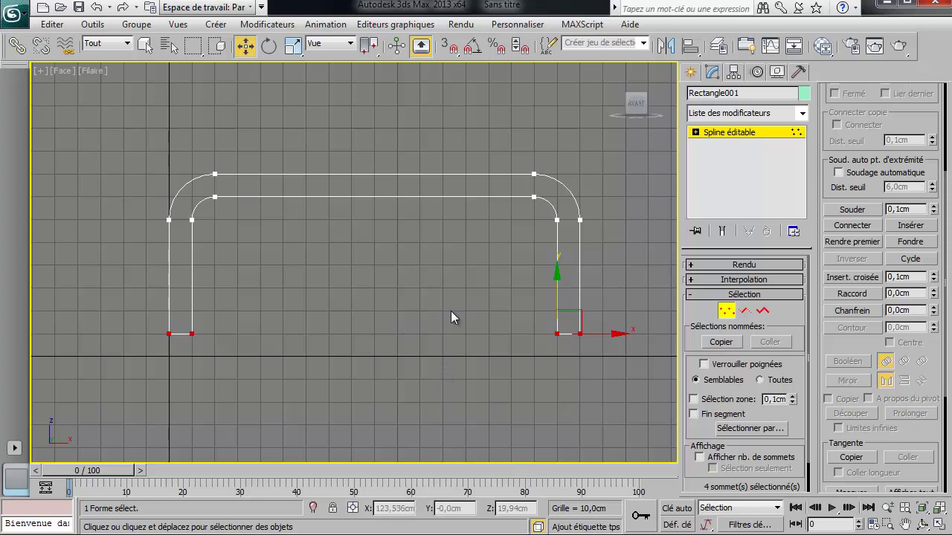
Leave vertex editing and apply an Extrude (Extruder) modifier of 90 cm to the profile, working in the Left view
key(l)
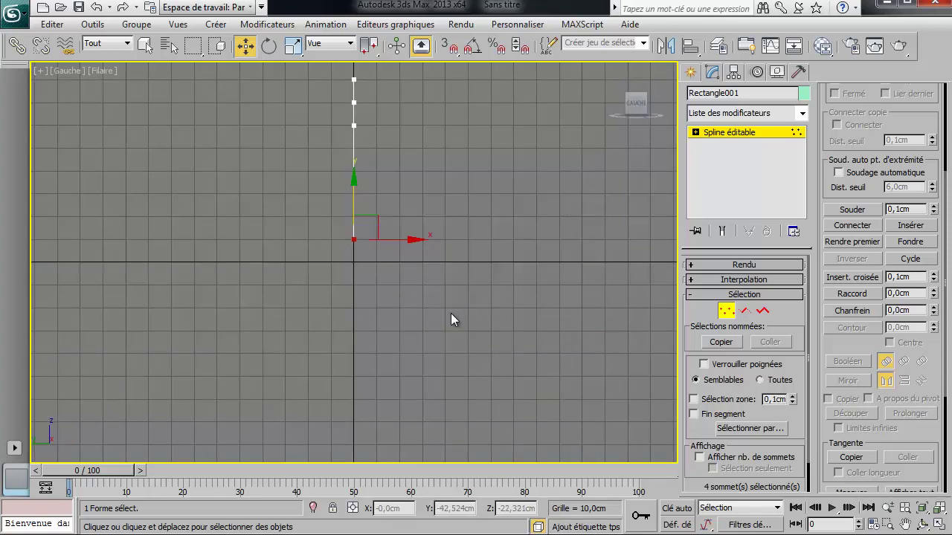
middle_drag(450, 313, 426, 374)
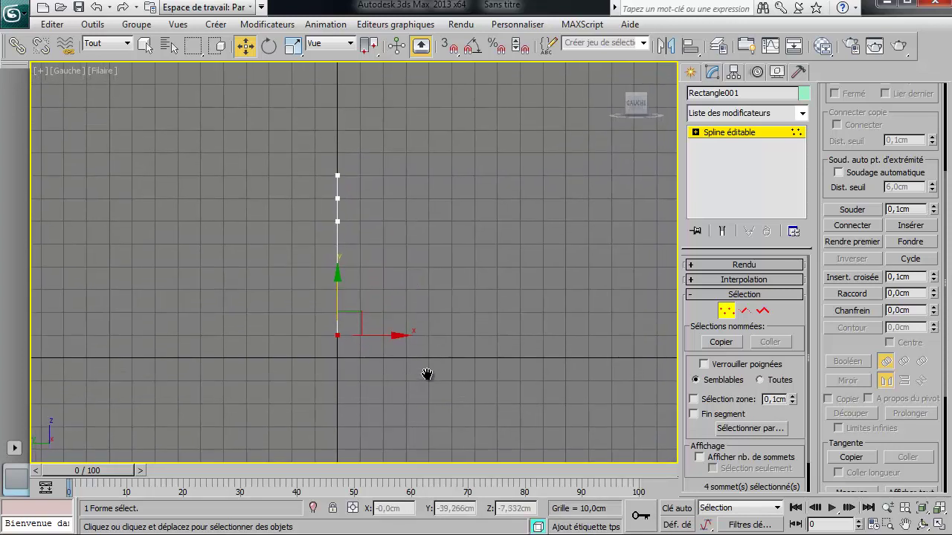
click(67, 71)
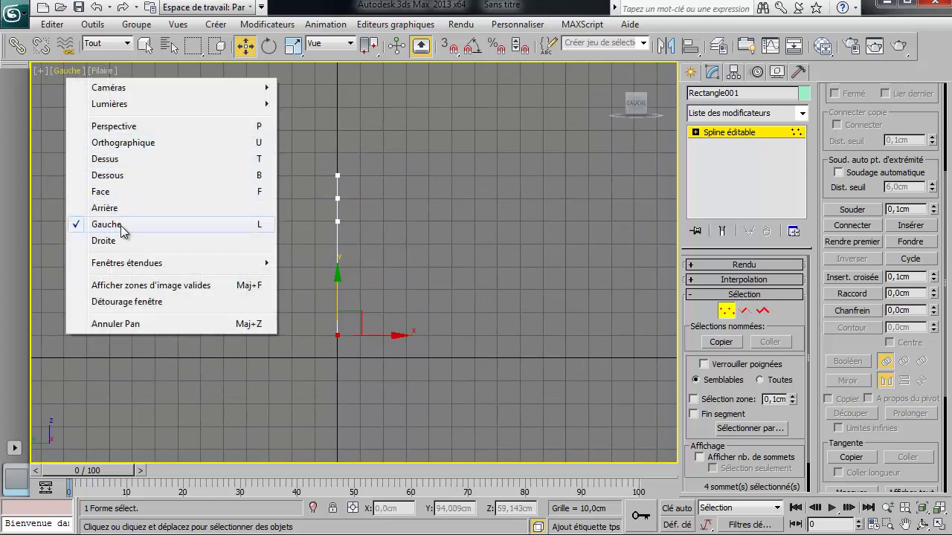
click(757, 130)
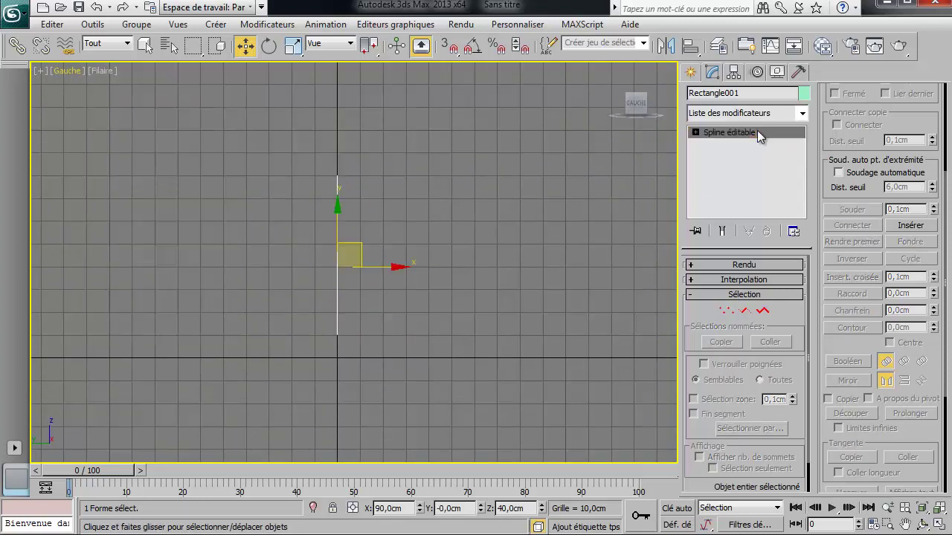
click(801, 114)
scroll(801, 126, up, 2)
scroll(803, 216, down, 7)
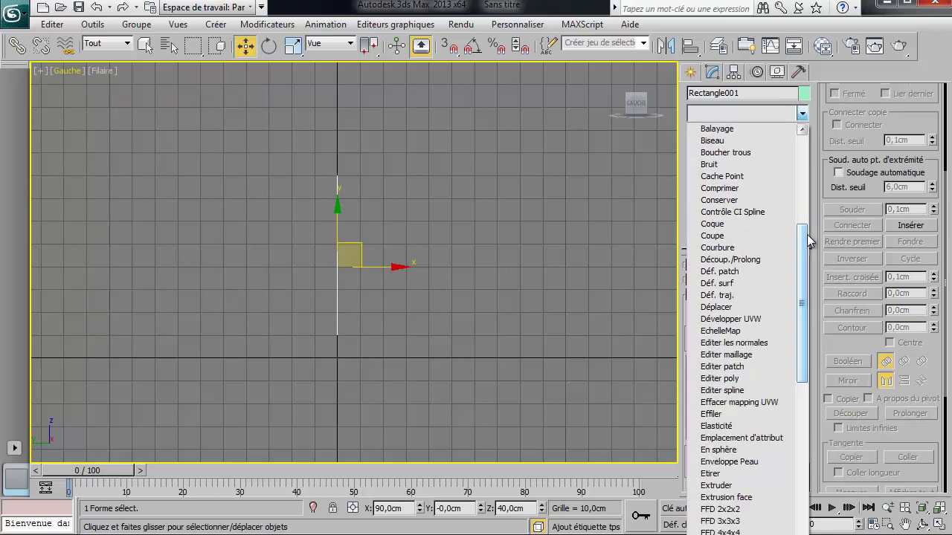
click(734, 486)
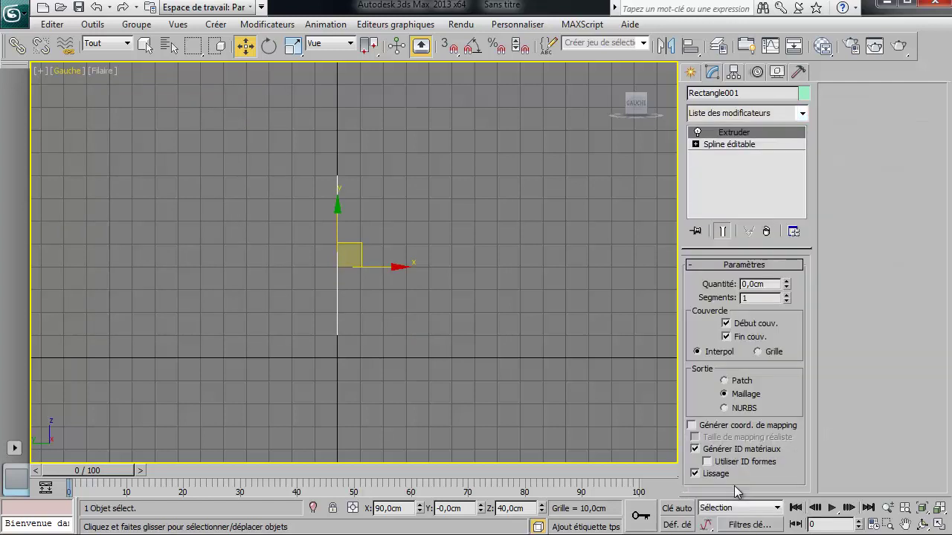
click(766, 283)
text(90)
key(Return)
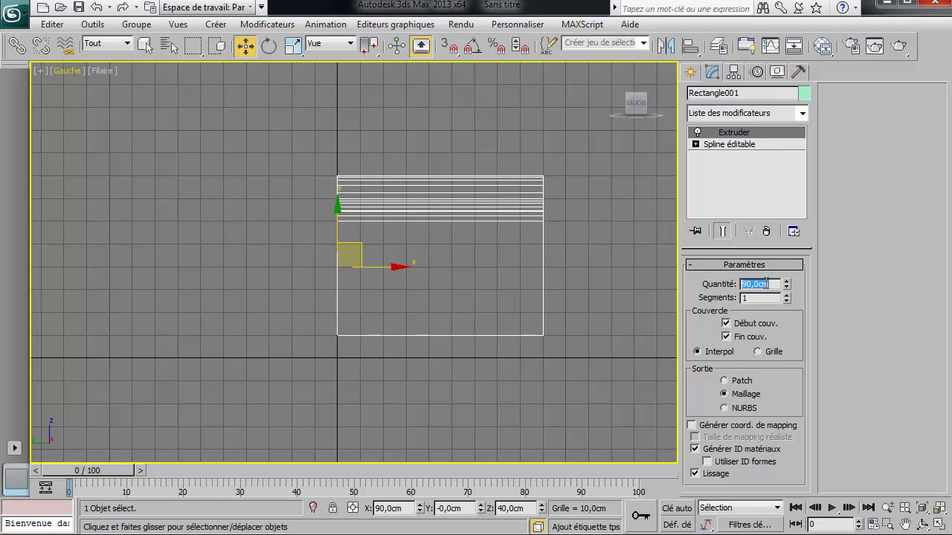
Show the extruded object in Perspective view with realistic shading and edged faces
middle_drag(584, 288, 472, 292)
key(p)
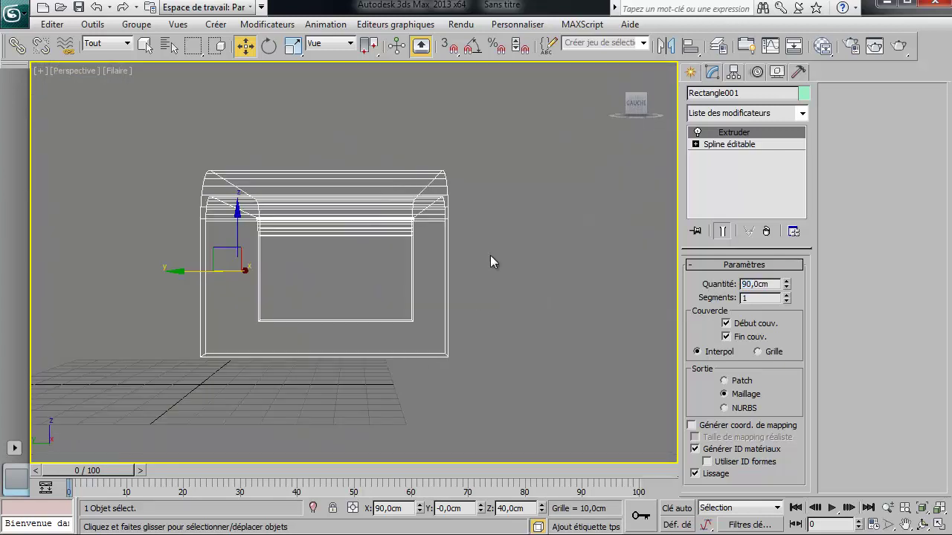
alt+middle_drag(489, 255, 406, 267)
key(F3)
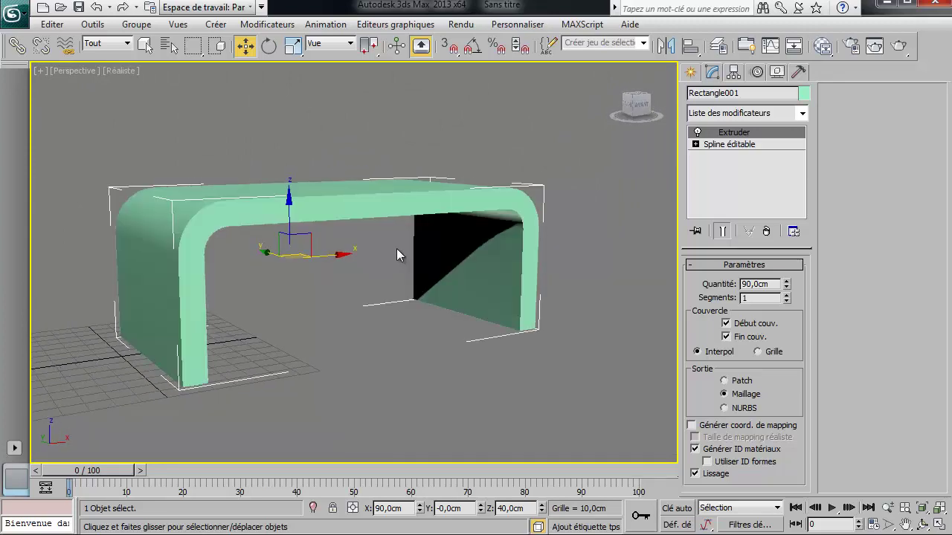
key(F4)
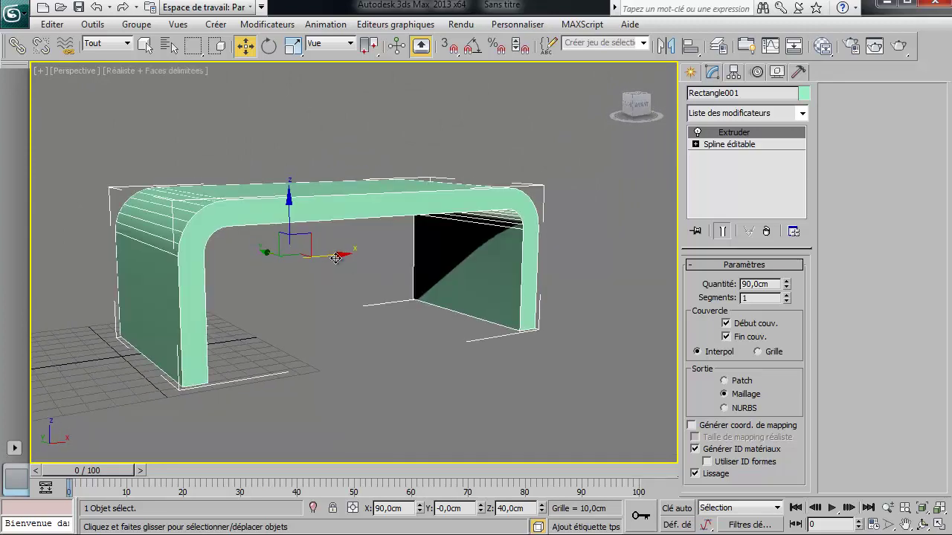
Set the base spline's interpolation steps to 3, then return to the Extrude modifier
mouse_move(371, 252)
alt+middle_down()
mouse_move(345, 275)
mouse_move(374, 246)
mouse_move(359, 251)
alt+middle_up()
scroll(268, 222, up, 5)
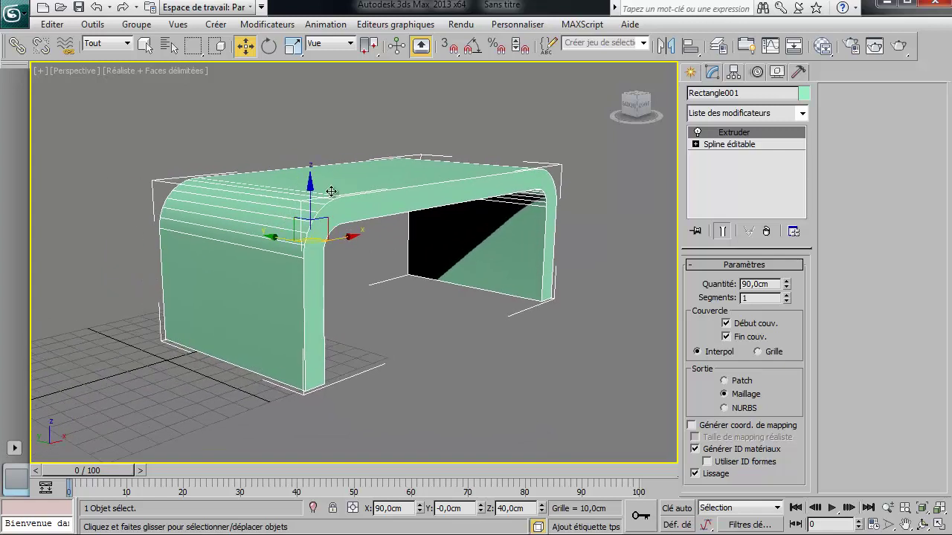
alt+middle_drag(309, 199, 384, 162)
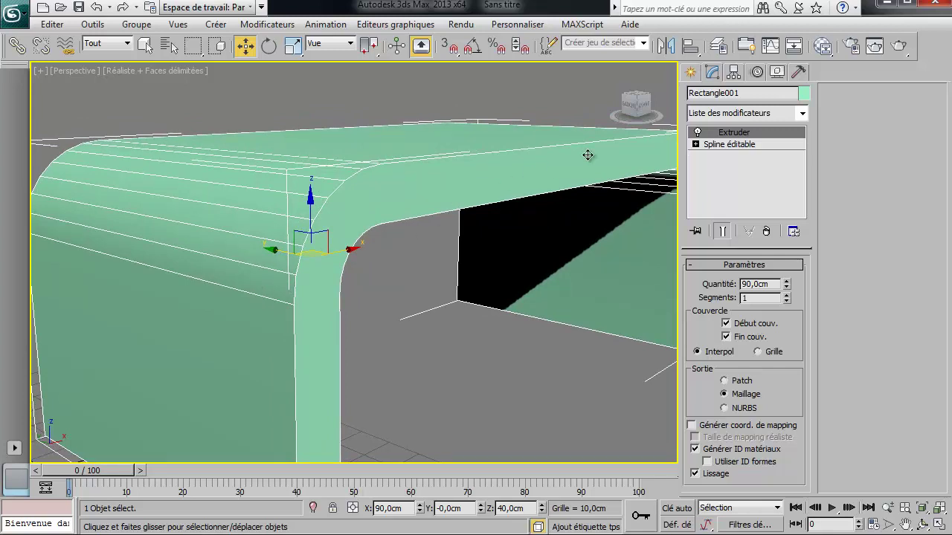
click(728, 143)
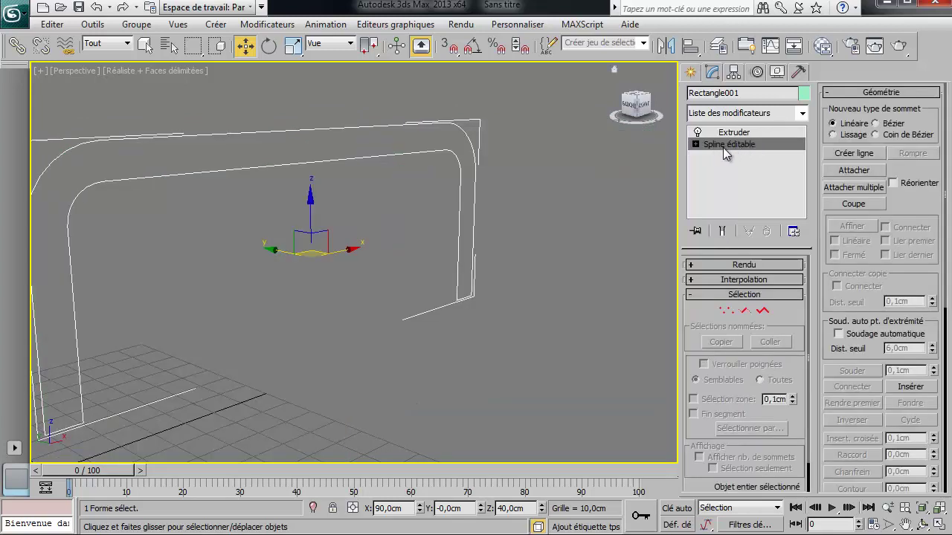
click(738, 281)
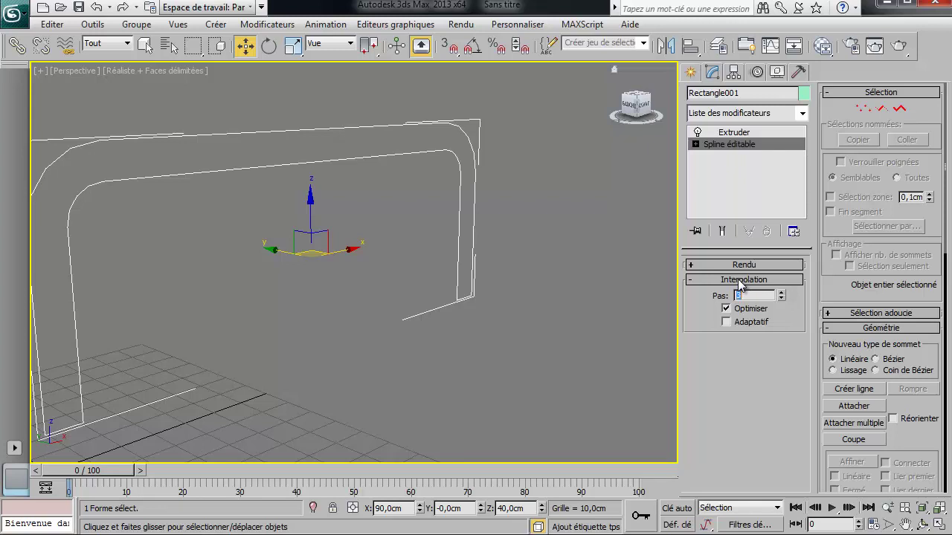
middle_drag(347, 282, 442, 282)
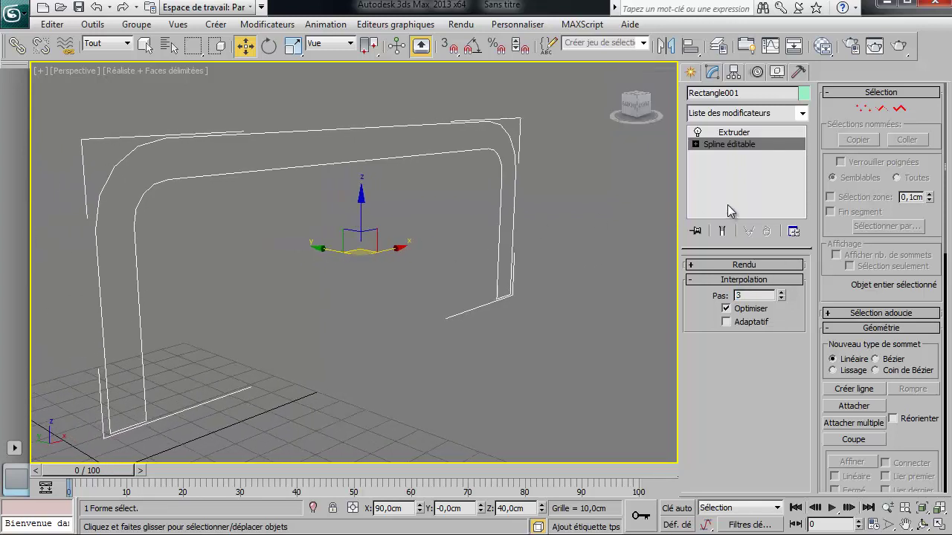
click(731, 134)
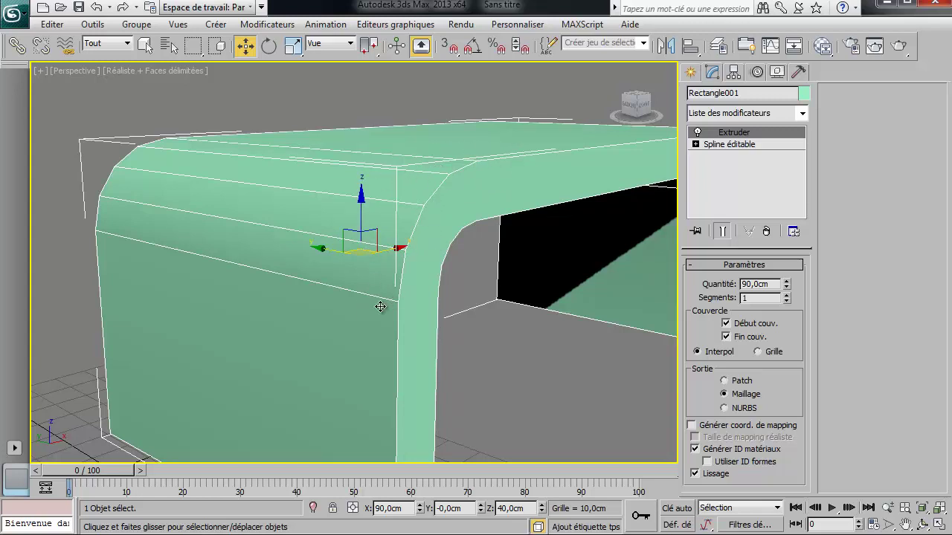
Rename the object as Table and change its object color to white
alt+middle_drag(446, 169, 314, 161)
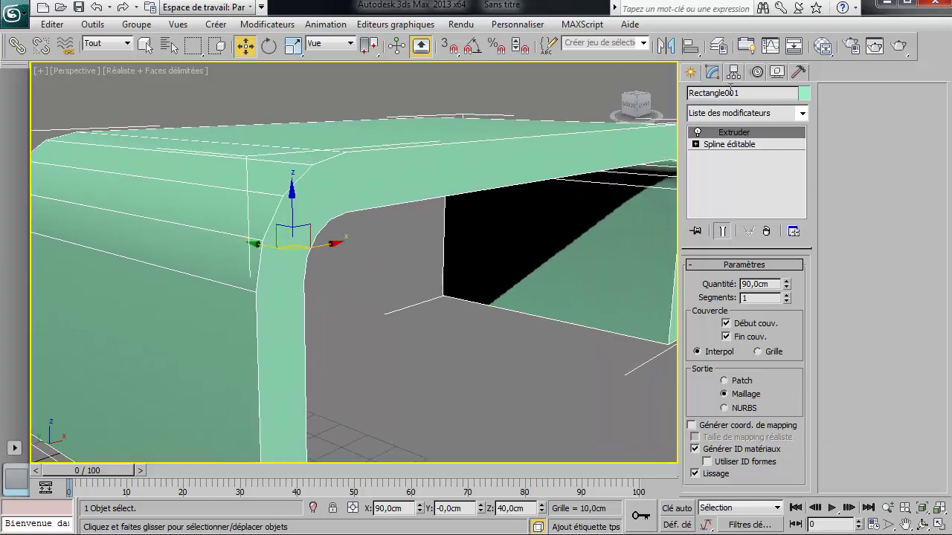
text(Table)
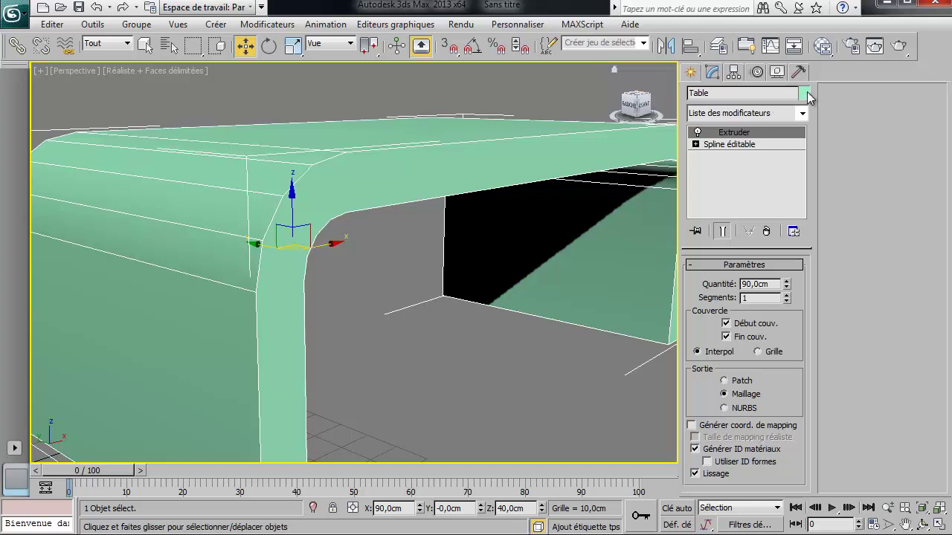
click(805, 93)
click(606, 307)
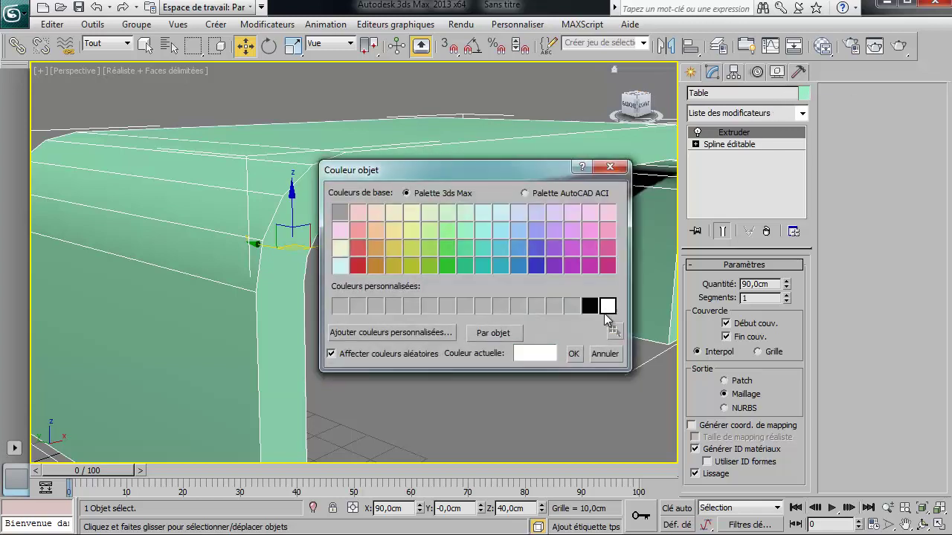
click(573, 357)
scroll(493, 265, down, 4)
alt+middle_drag(493, 266, 459, 273)
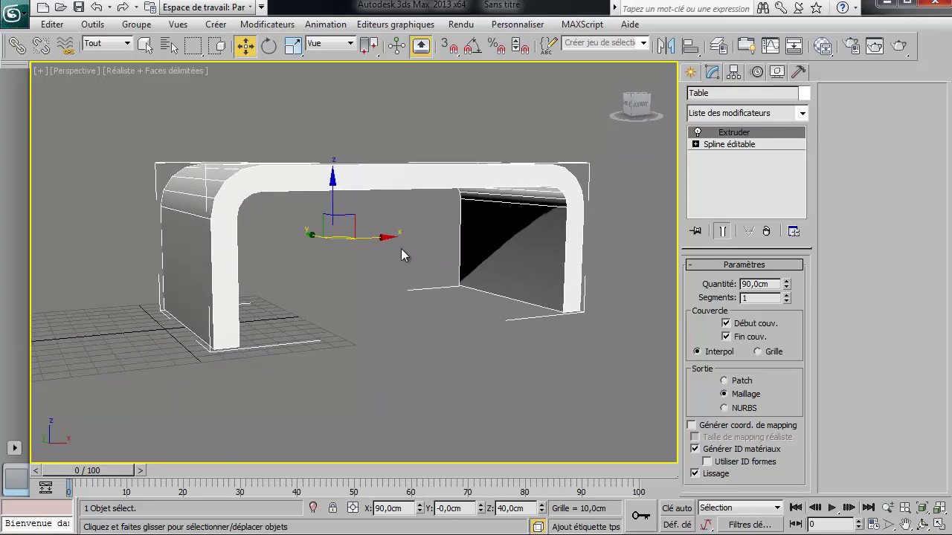
Add an Edit Poly (Editer poly) modifier above the extrusion and enter its Polygon level
click(801, 113)
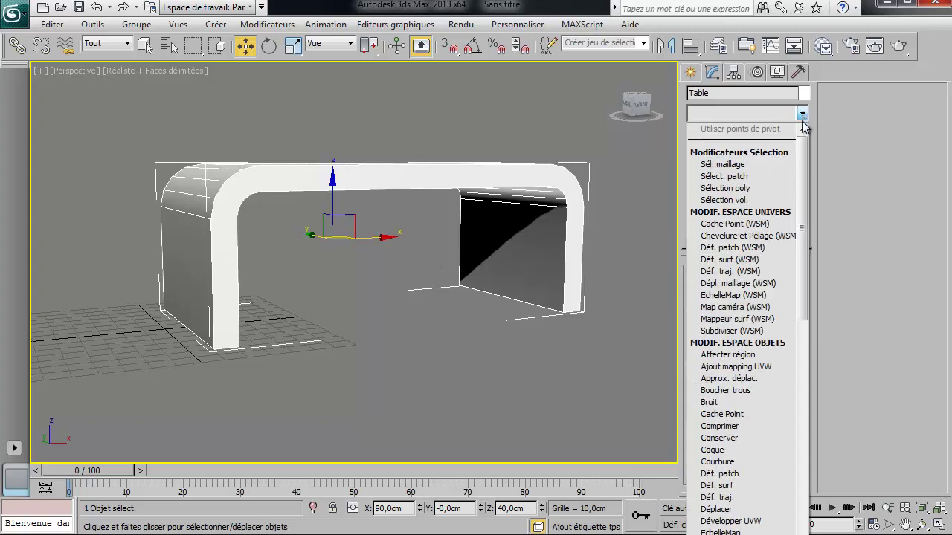
scroll(771, 196, down, 6)
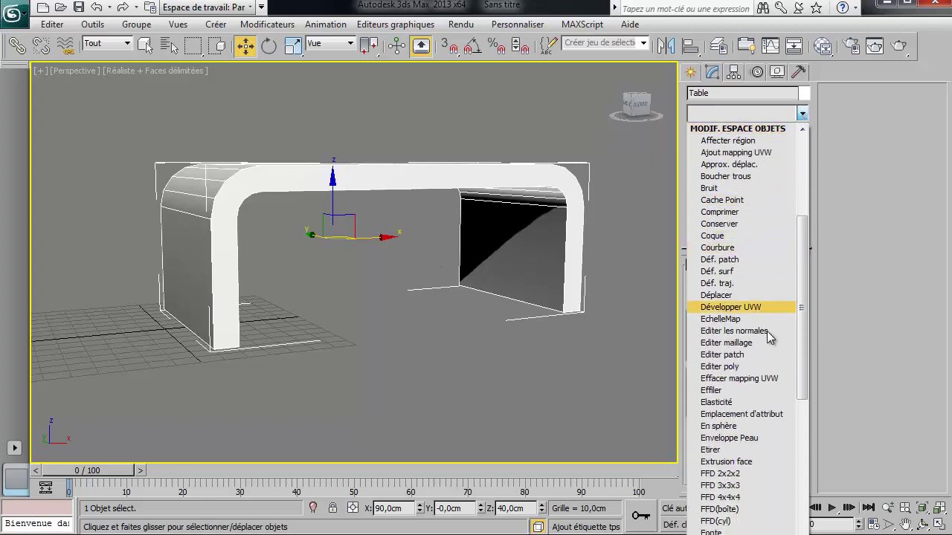
click(747, 371)
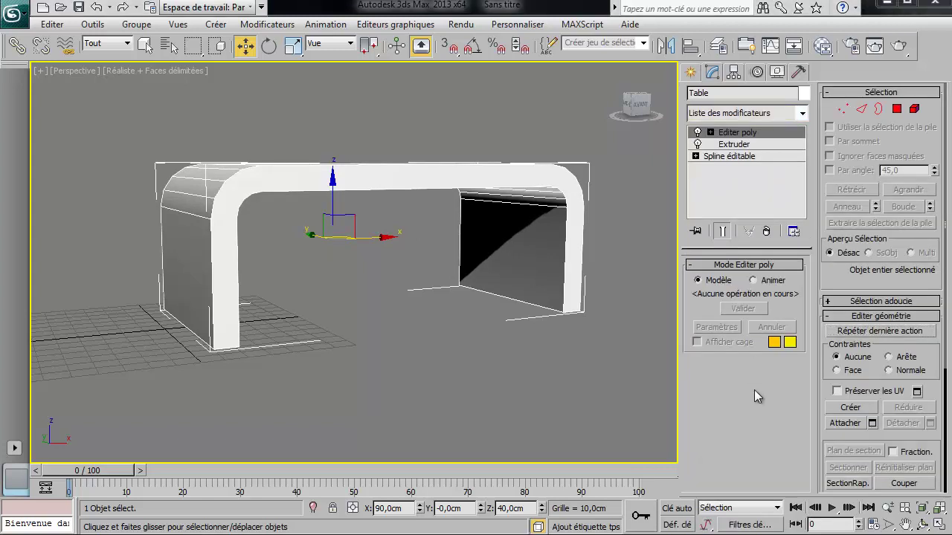
click(711, 134)
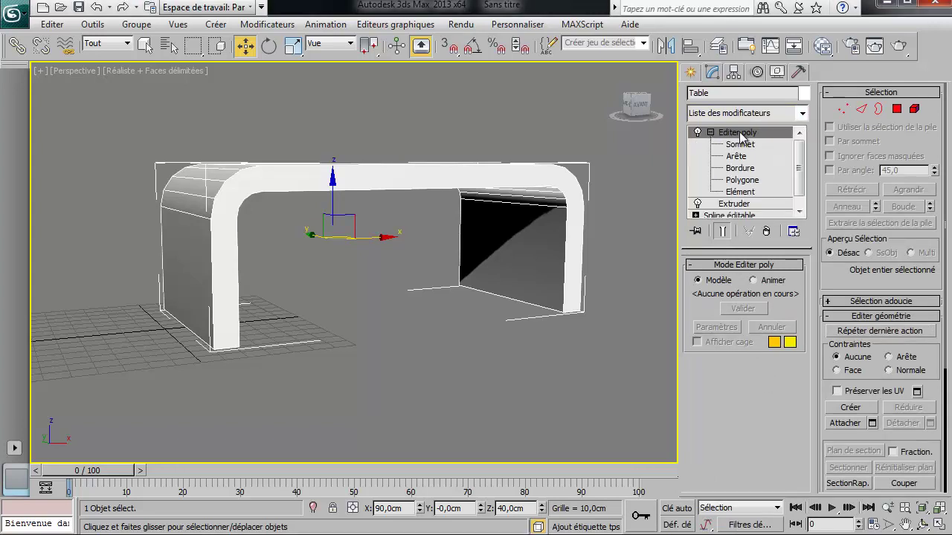
click(741, 180)
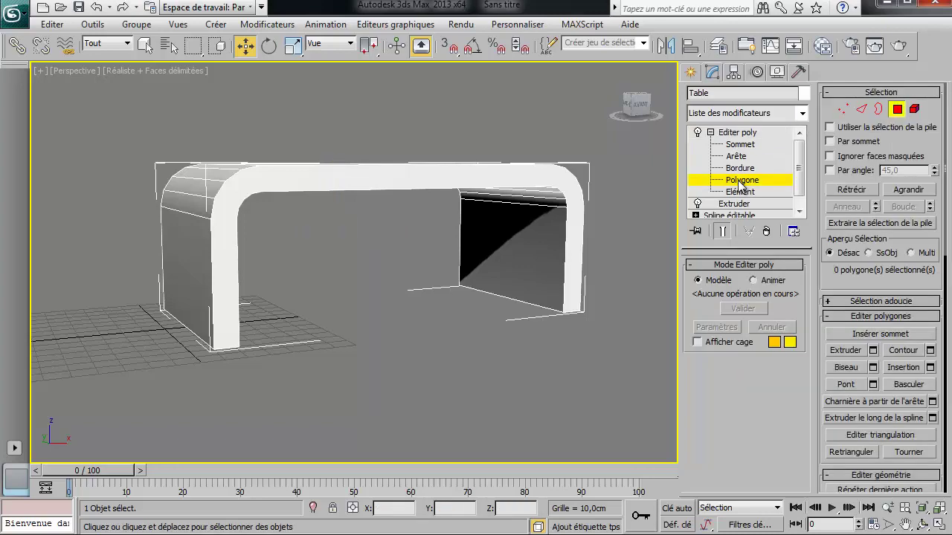
Select the bottom faces of both table legs and inset them slightly with the Inset (Insertion) tool
alt+middle_drag(419, 331, 409, 264)
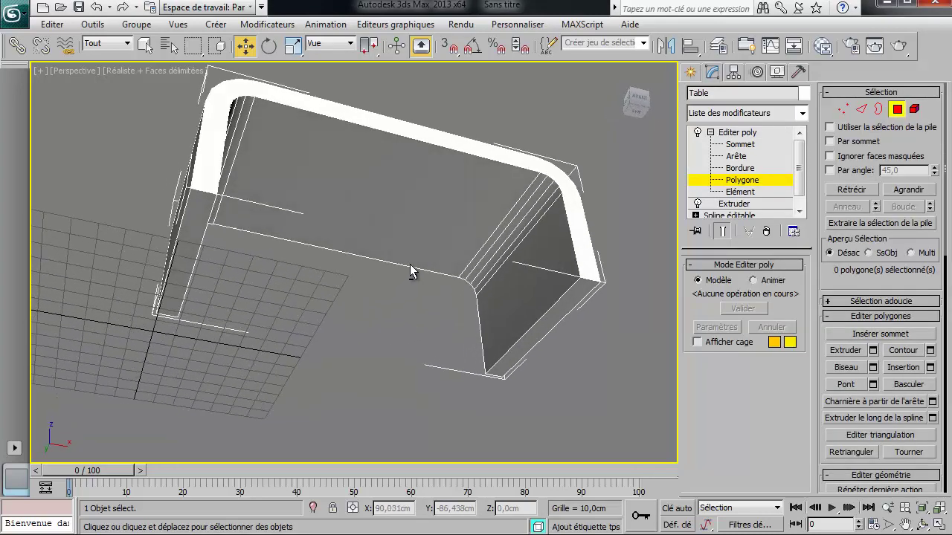
click(146, 46)
click(195, 238)
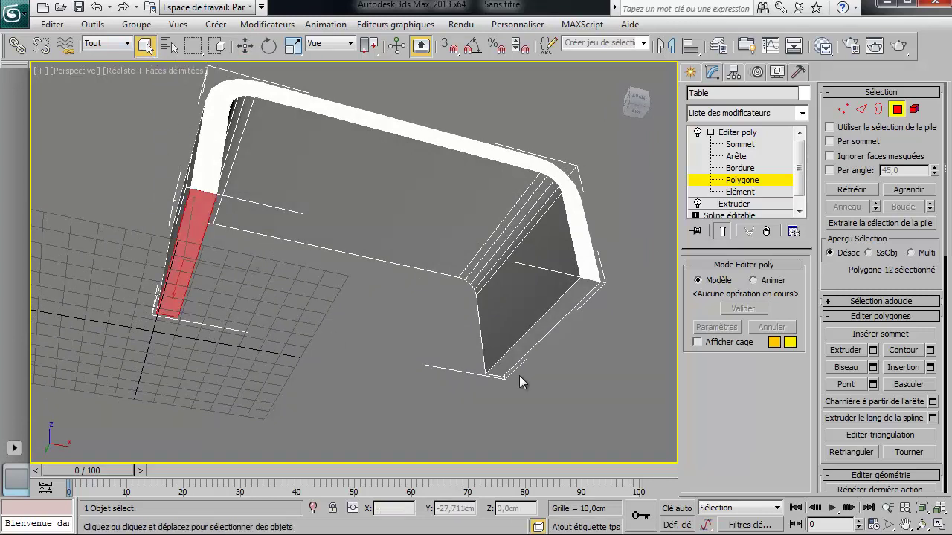
ctrl+click(578, 292)
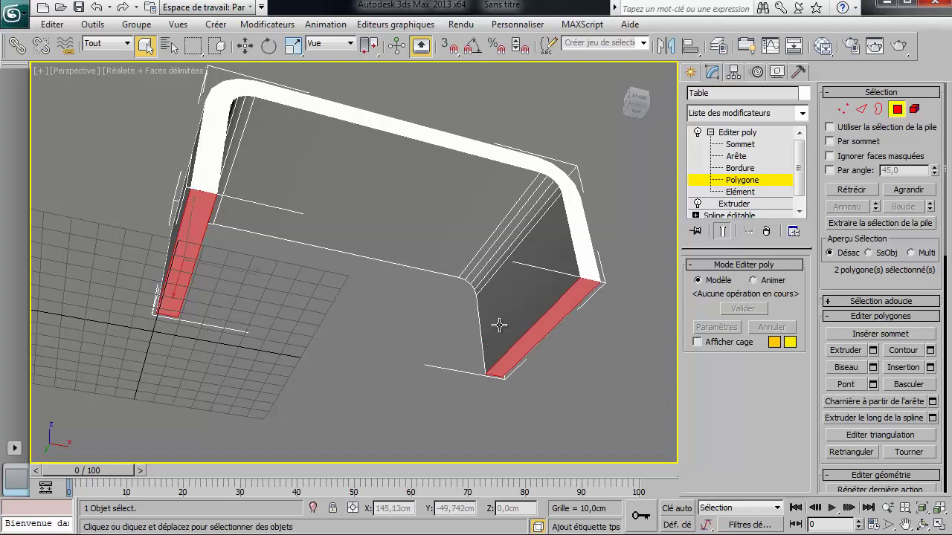
scroll(499, 324, up, 5)
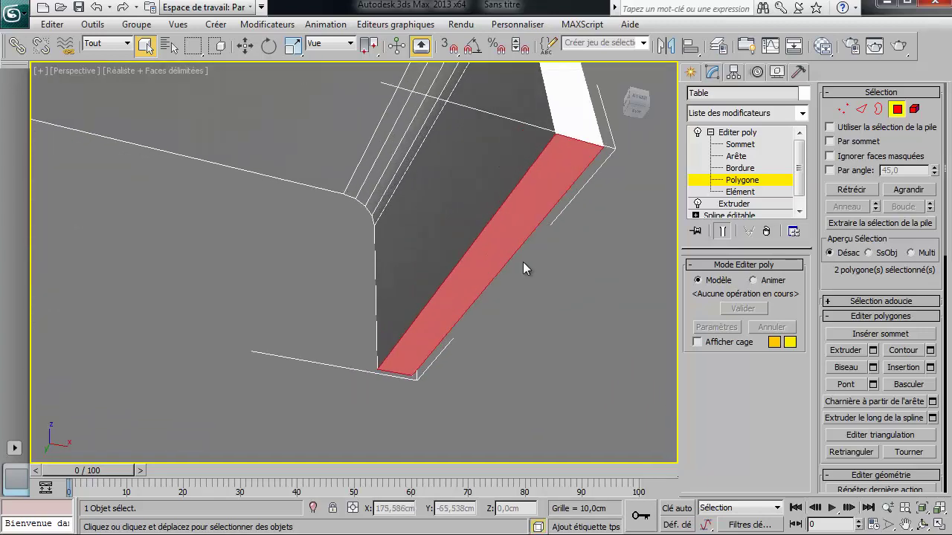
right_click(522, 262)
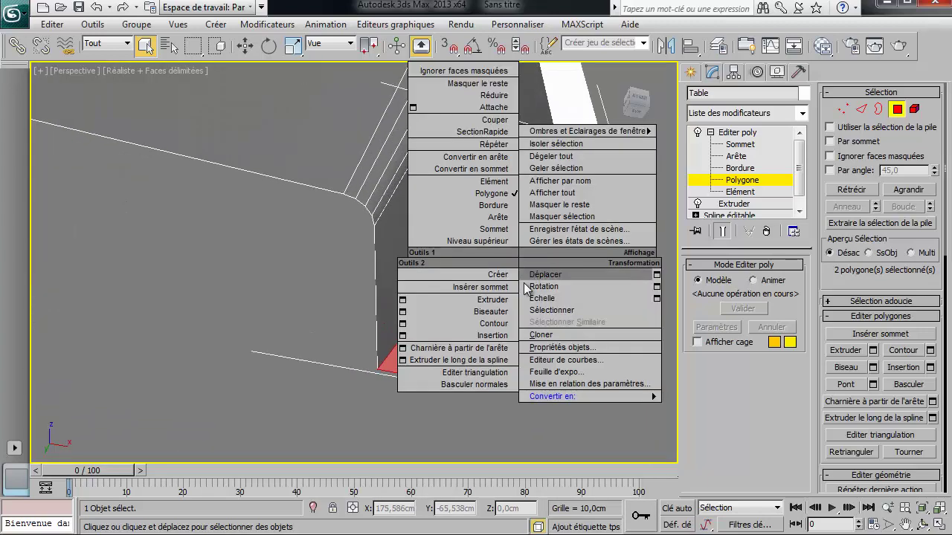
click(492, 336)
drag(501, 233, 500, 244)
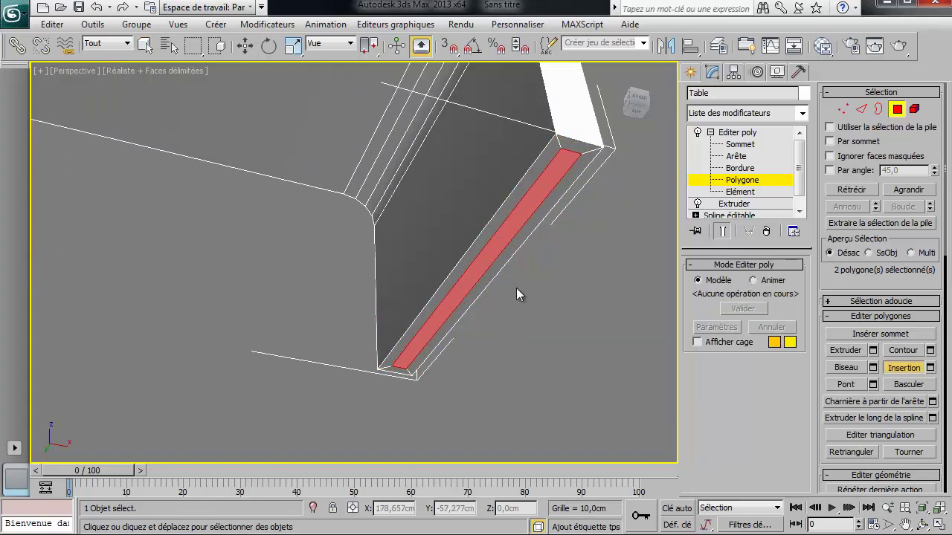
right_click(524, 295)
Extrude the inset bottom faces of both table legs downward to form the narrow stems of the feet
right_click(528, 296)
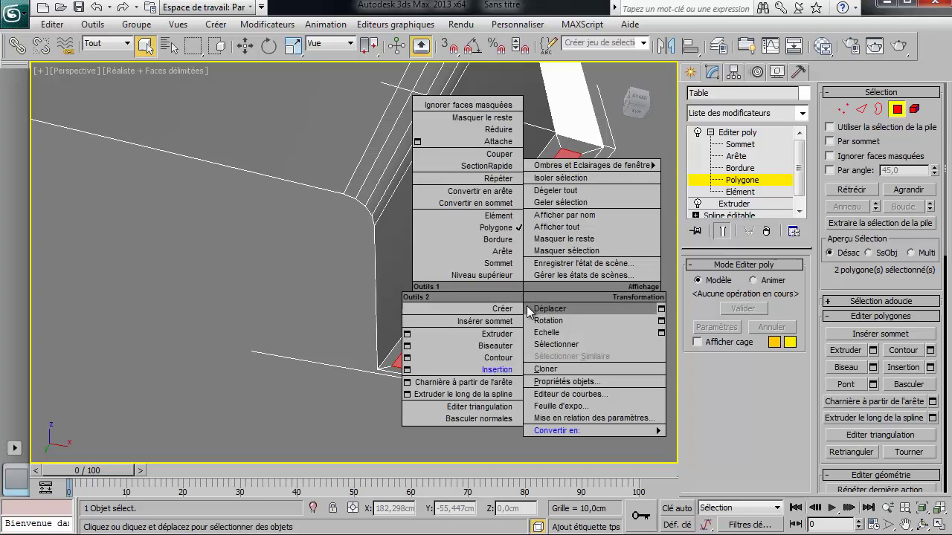
click(496, 336)
drag(495, 255, 496, 234)
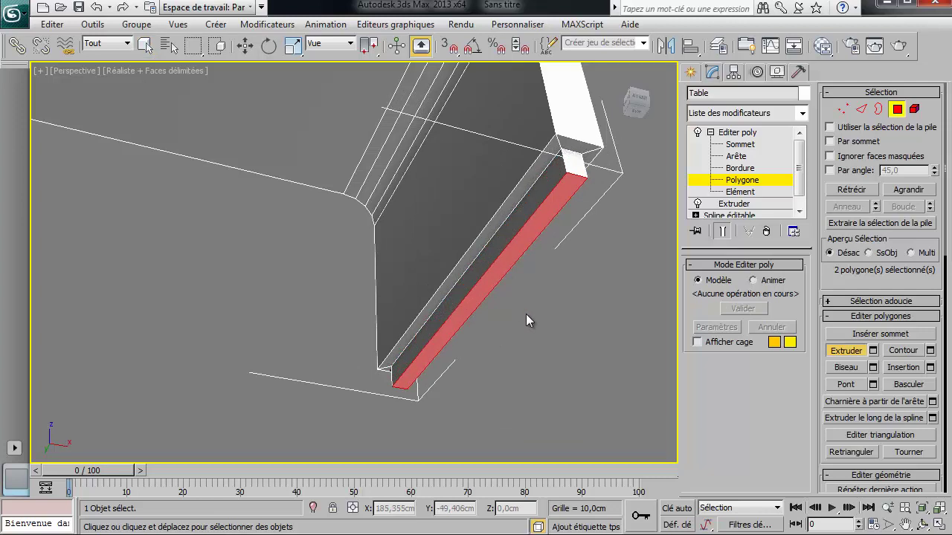
right_click(501, 343)
Extrude the same two bottom faces a second time by a very small amount
right_click(498, 341)
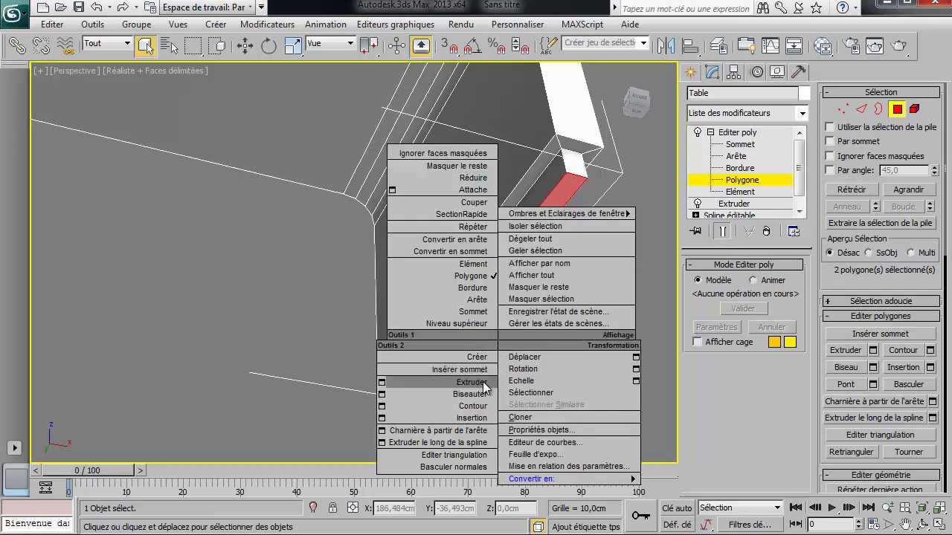
click(484, 382)
drag(493, 276, 489, 283)
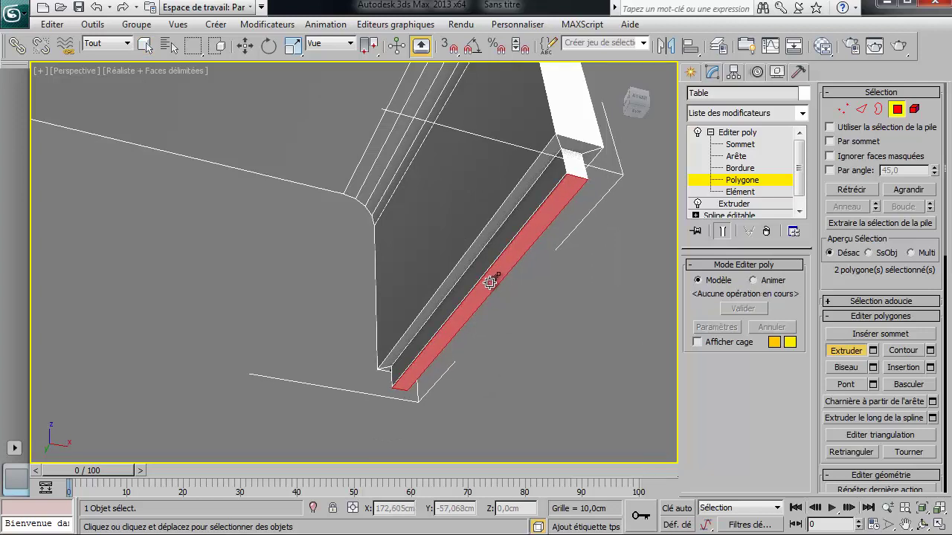
right_click(484, 292)
Widen the two selected bottom faces outward with the Outline (Contour) tool to about the leg's thickness
right_click(498, 312)
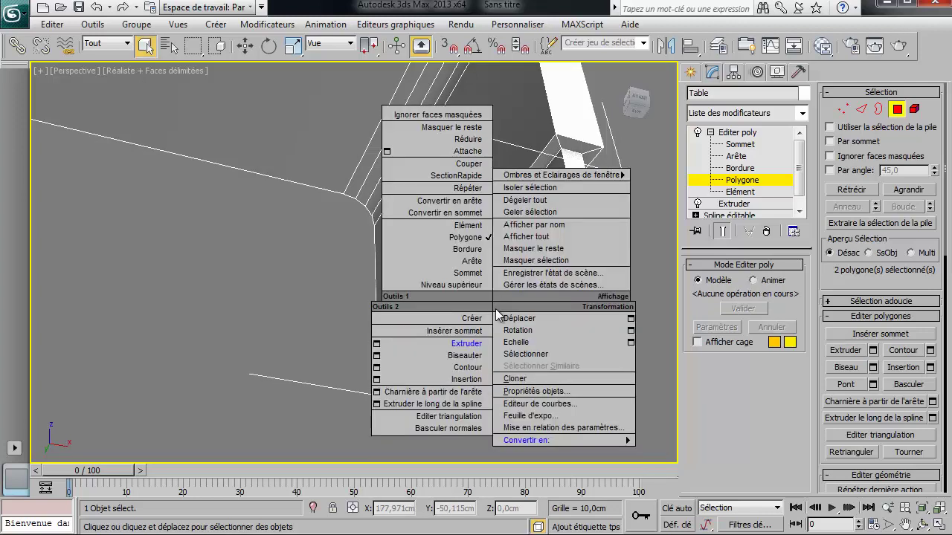
click(469, 367)
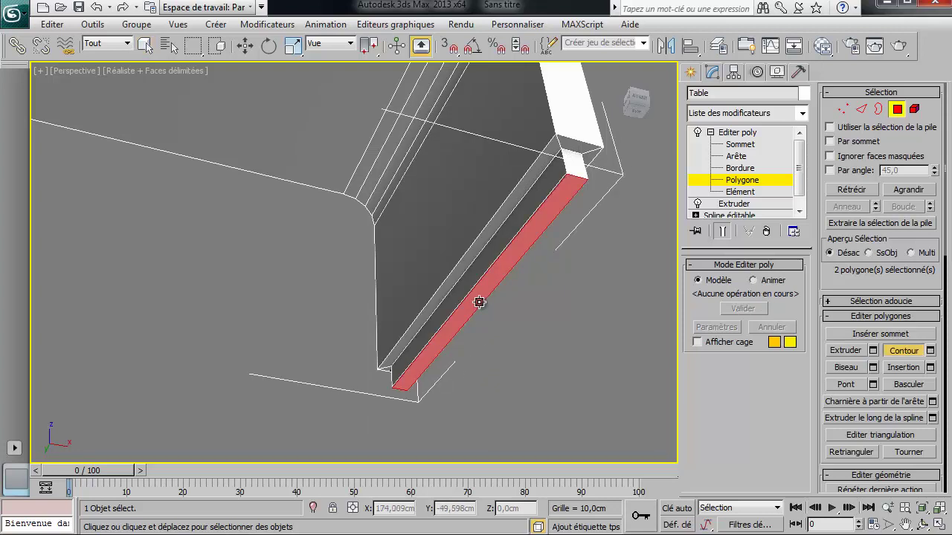
drag(478, 302, 478, 291)
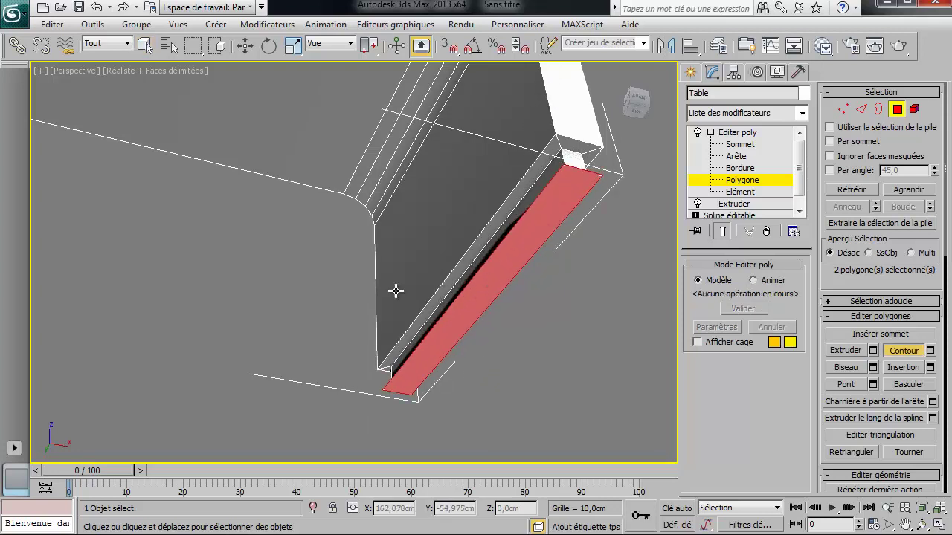
right_click(362, 327)
Extrude the widened bottom faces slightly downward to give the foot flanges their thickness
right_click(364, 324)
click(282, 367)
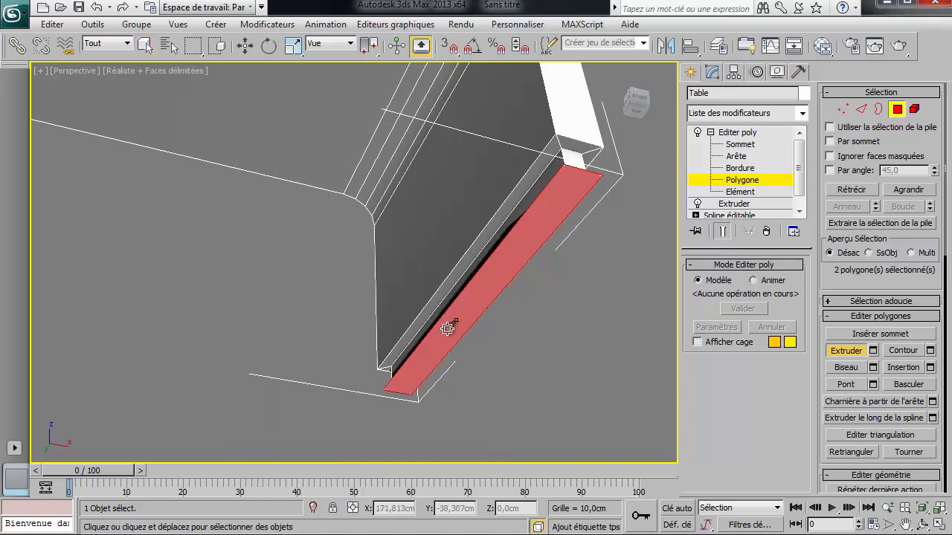
drag(446, 325, 425, 334)
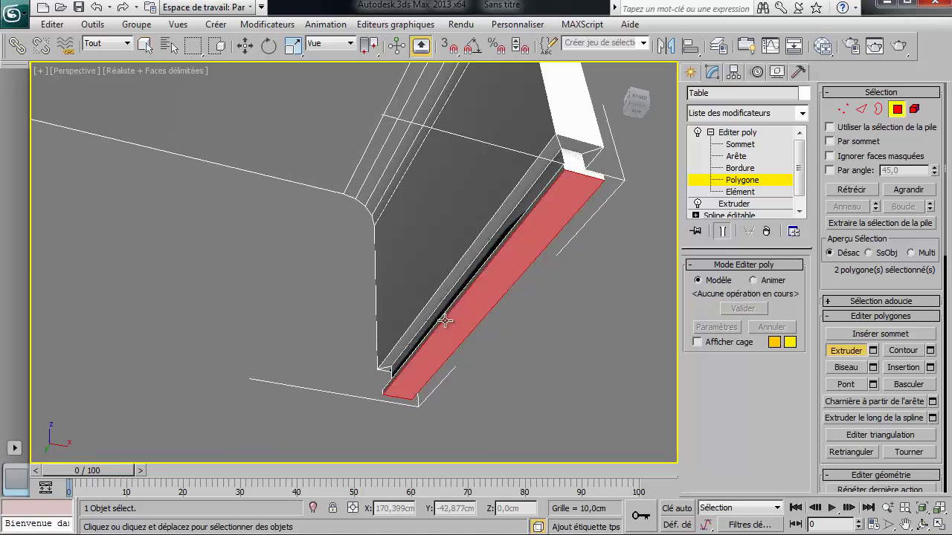
right_click(362, 332)
In the front view, select the vertices of both foot flanges and lower them to just above the ground line
click(421, 47)
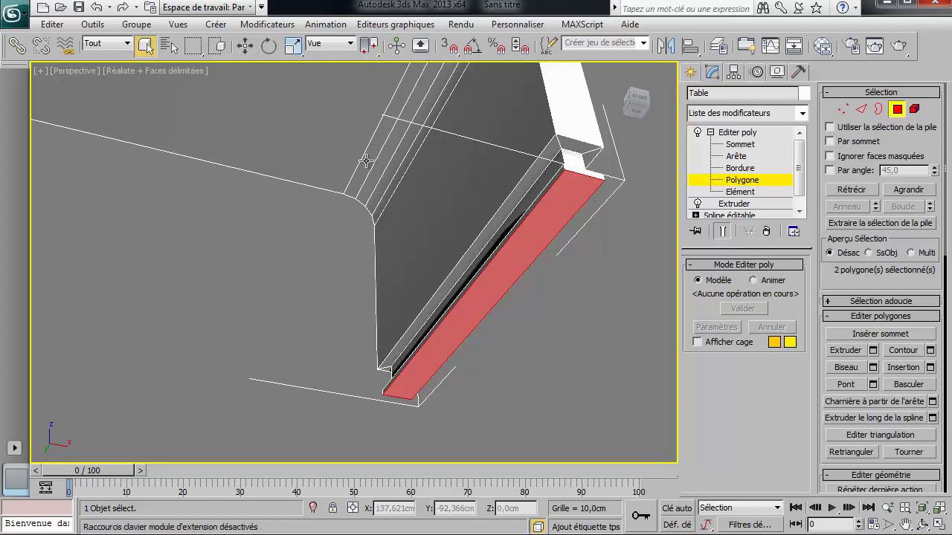
key(f)
middle_drag(449, 374, 426, 327)
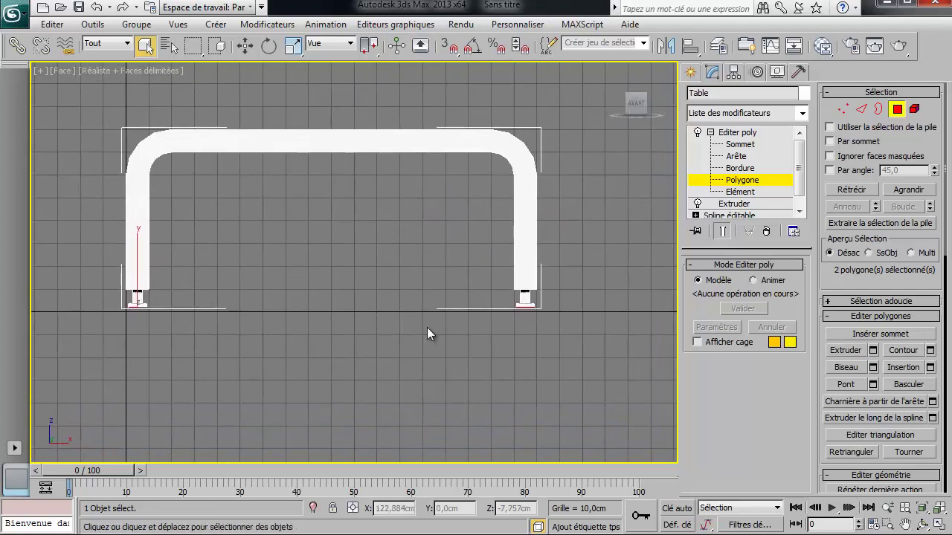
key(1)
drag(543, 286, 78, 394)
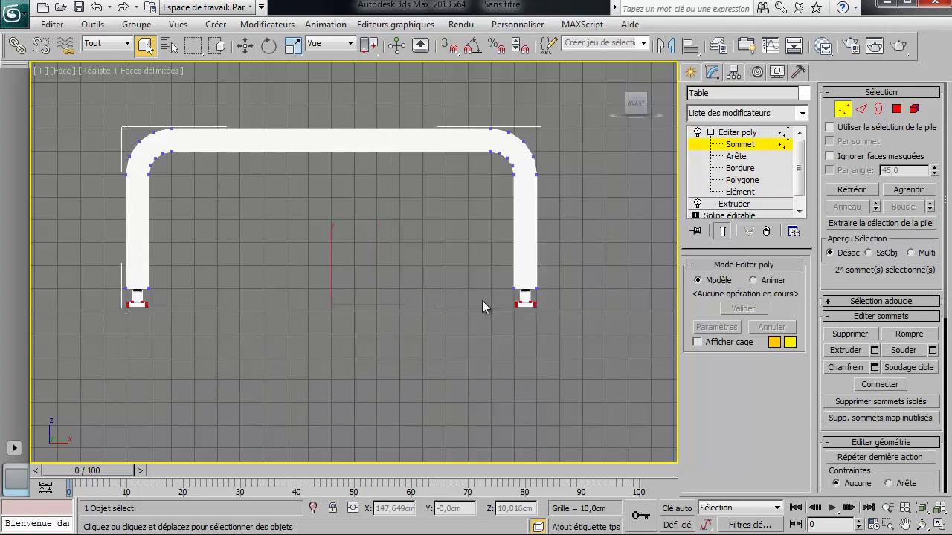
key(w)
middle_drag(482, 300, 440, 295)
scroll(372, 294, up, 5)
middle_drag(238, 248, 149, 231)
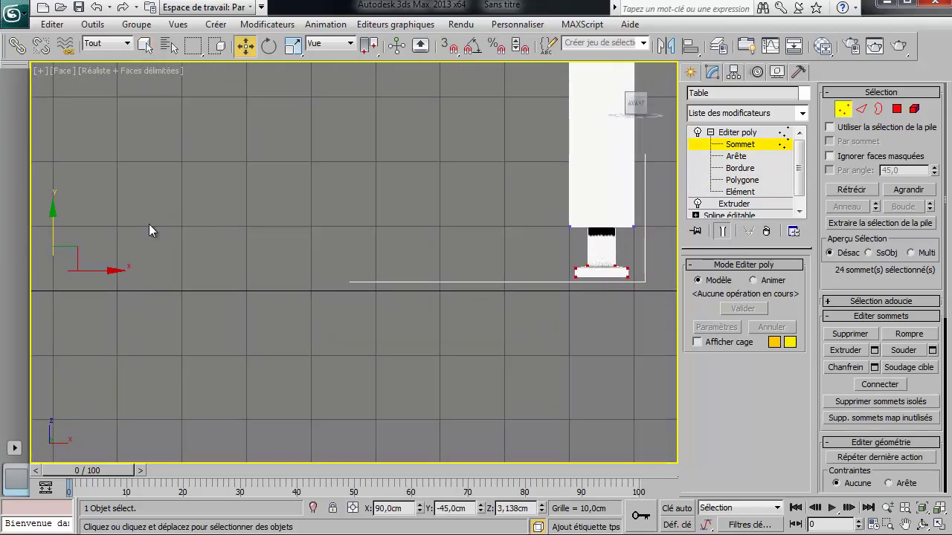
drag(59, 238, 53, 243)
Select the vertices where stem and flange meet on both feet and lower them slightly to flatten the flange tops
middle_drag(390, 281, 251, 267)
scroll(327, 271, up, 4)
middle_drag(553, 272, 375, 268)
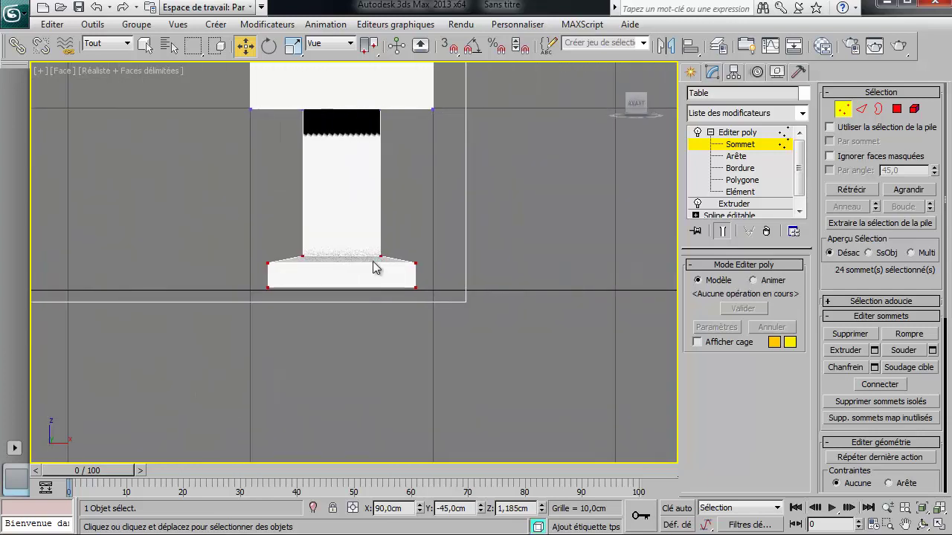
scroll(353, 266, up, 3)
drag(201, 228, 446, 279)
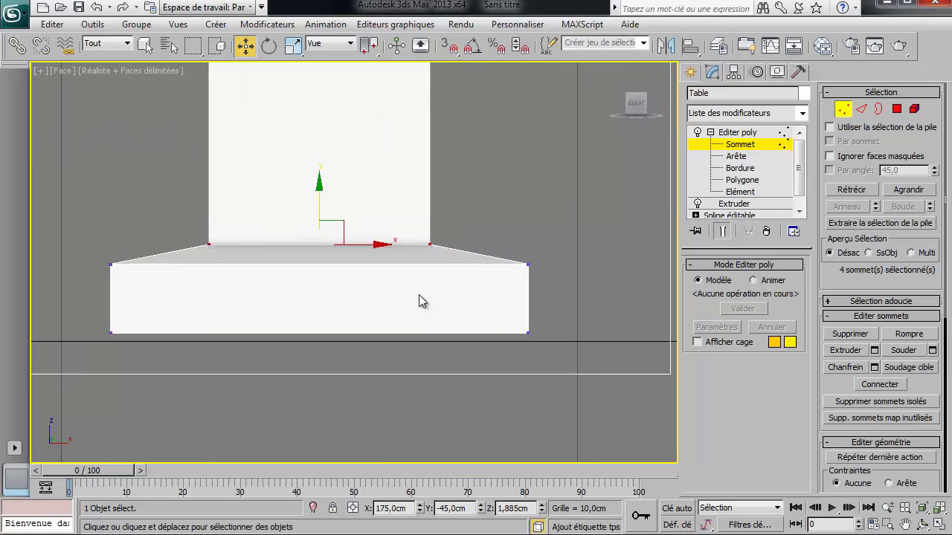
scroll(419, 301, down, 3)
scroll(629, 280, down, 2)
scroll(631, 255, up, 2)
scroll(631, 255, up, 4)
middle_drag(631, 255, 174, 270)
scroll(174, 269, up, 2)
scroll(206, 230, up, 2)
middle_drag(206, 230, 372, 227)
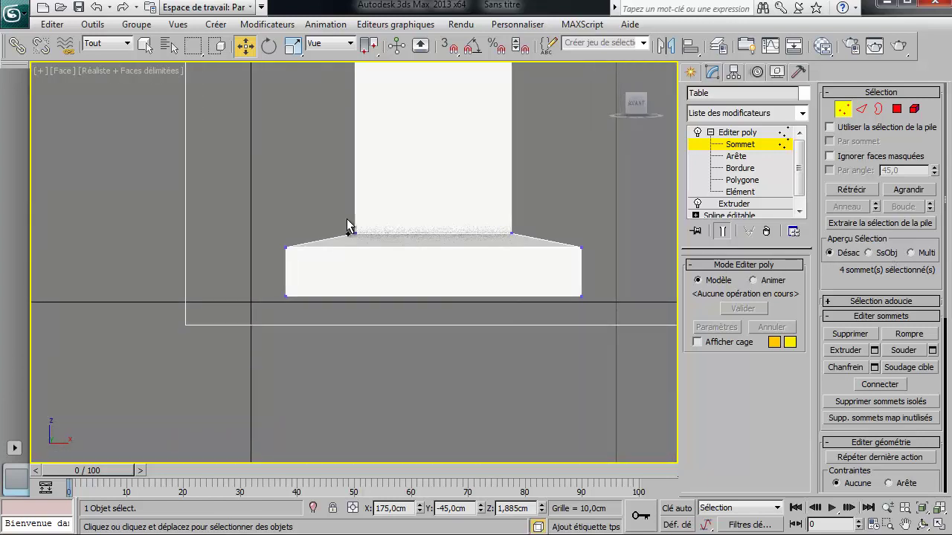
ctrl+drag(347, 225, 530, 260)
drag(356, 235, 351, 248)
Select the lowest vertices of both feet and set their Z position to 0 cm
scroll(315, 295, down, 5)
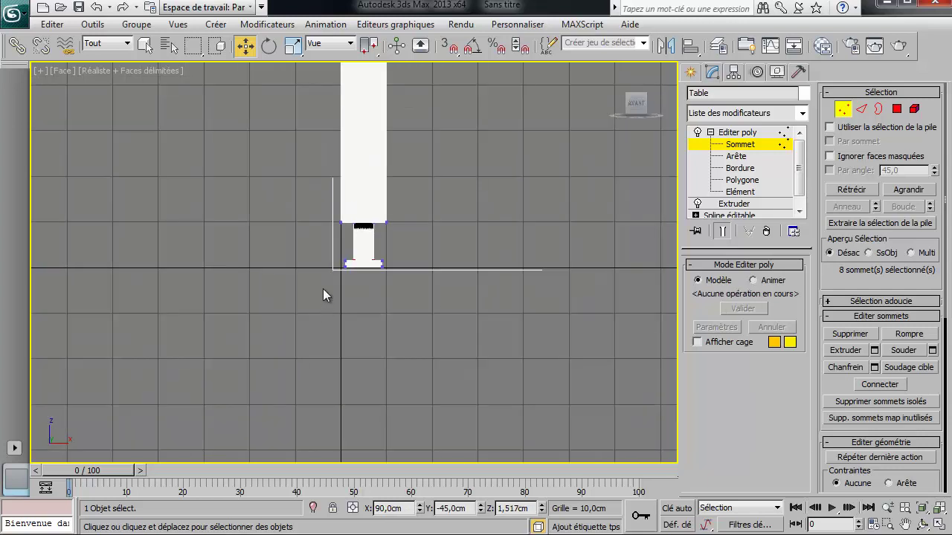
middle_drag(323, 288, 446, 288)
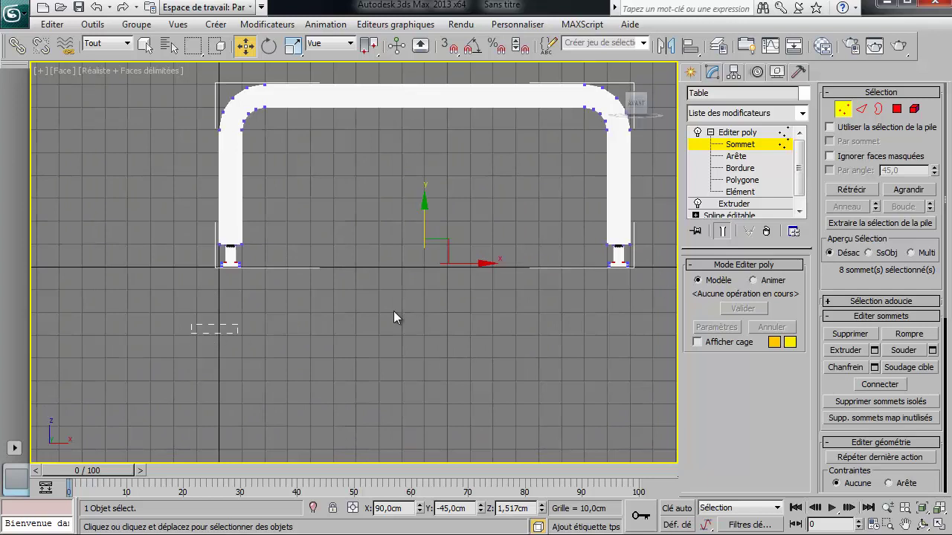
drag(394, 312, 681, 266)
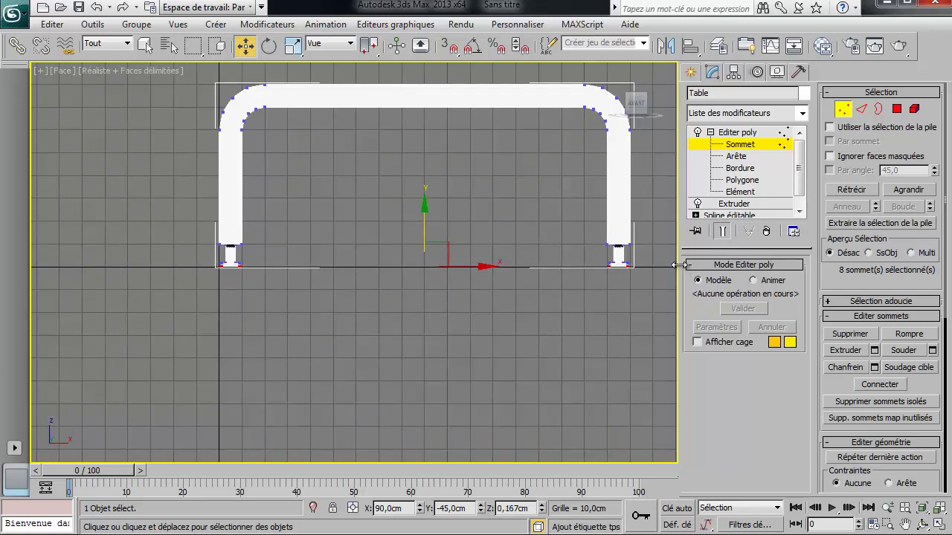
right_click(541, 508)
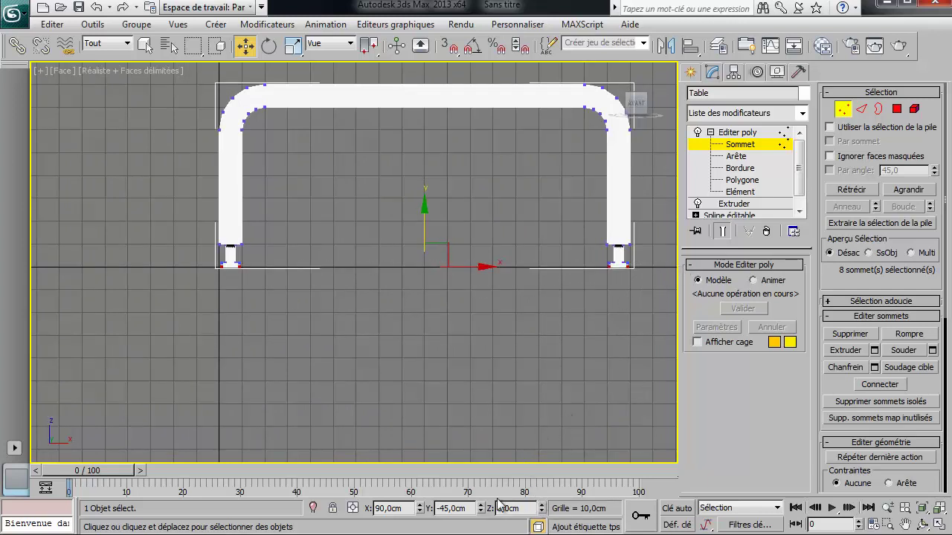
In the perspective view, examine in wireframe which area the table's front polygon covers
mouse_move(439, 372)
middle_down()
mouse_move(346, 363)
mouse_move(452, 365)
middle_up()
key(p)
scroll(396, 364, down, 5)
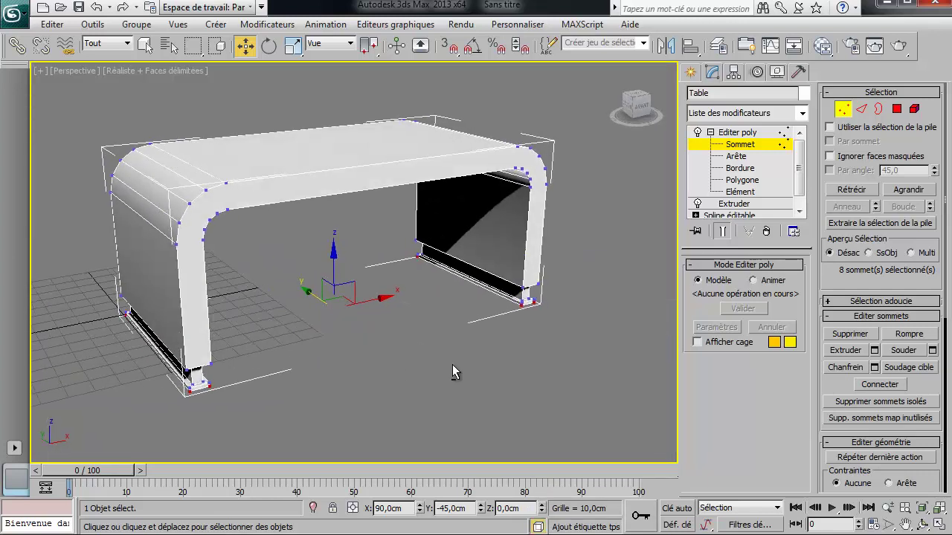
key(F3)
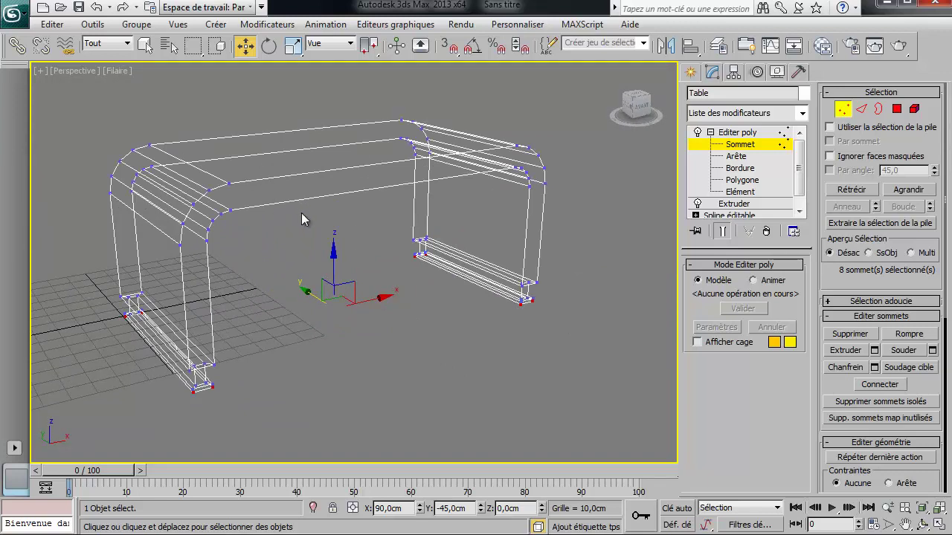
click(897, 109)
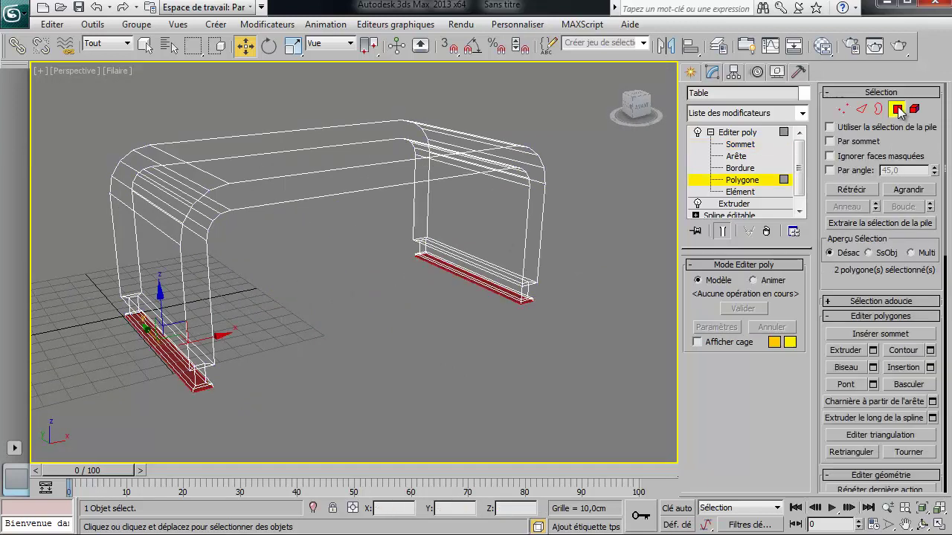
click(348, 177)
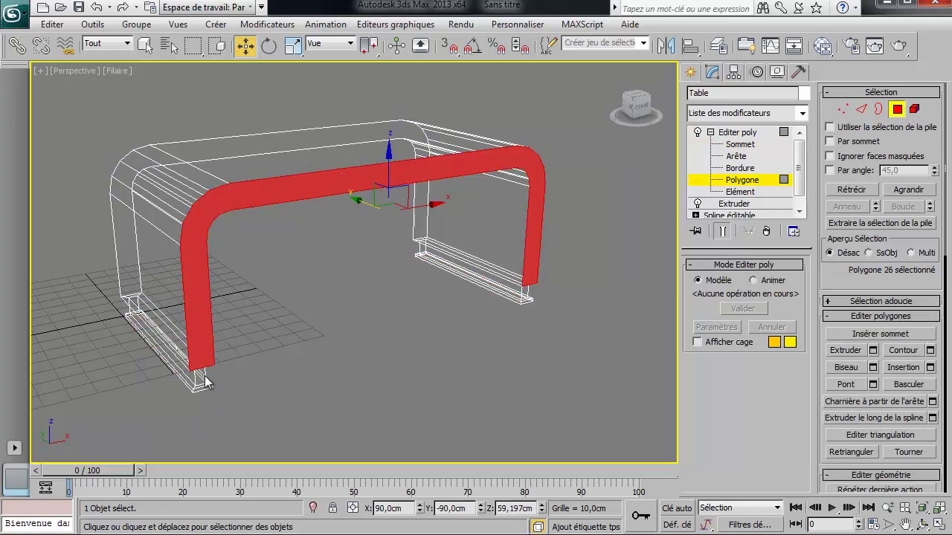
click(311, 339)
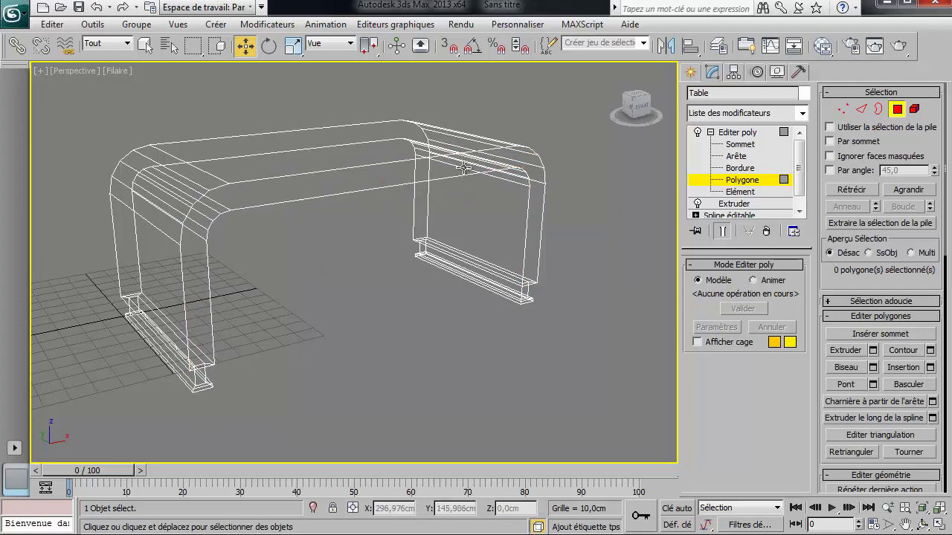
alt+middle_drag(461, 258, 458, 259)
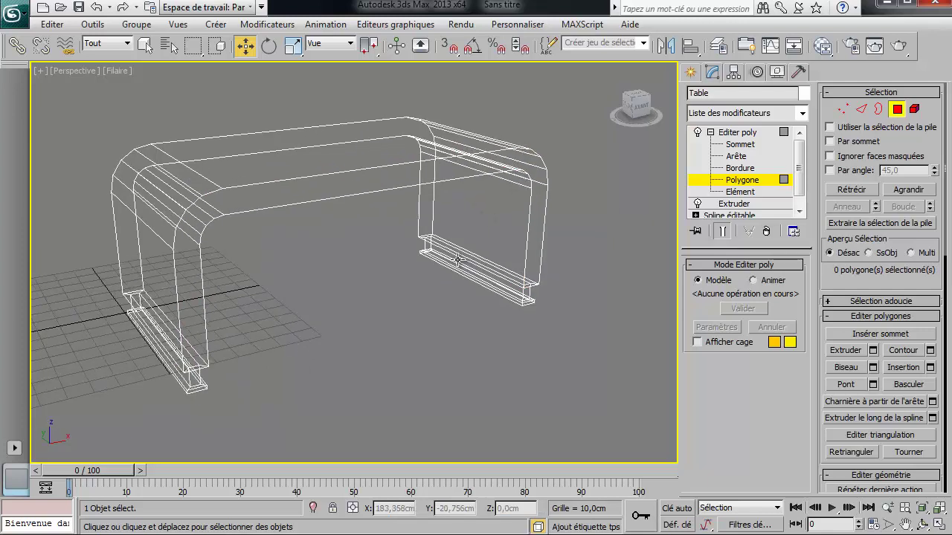
key(F3)
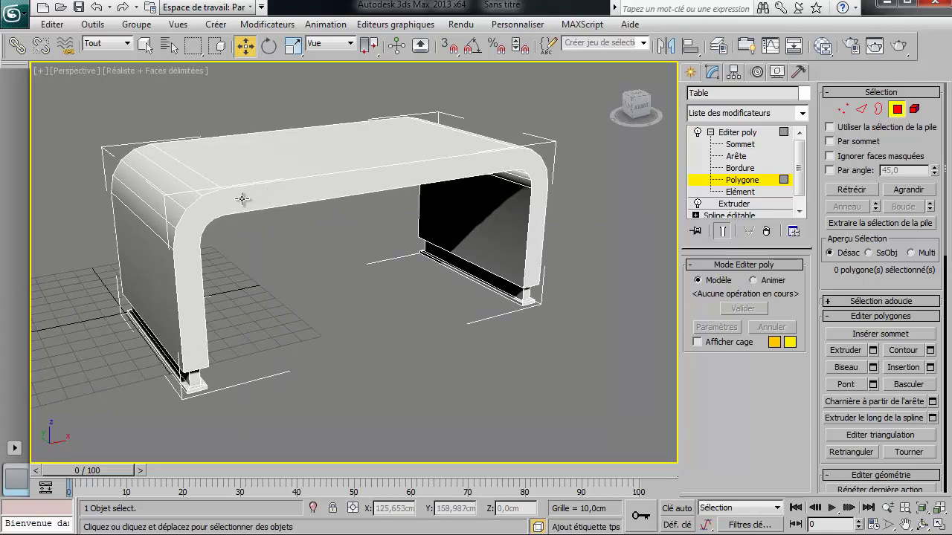
Connect the upper and lower front vertices where the tabletop meets the left rounded corner
click(740, 144)
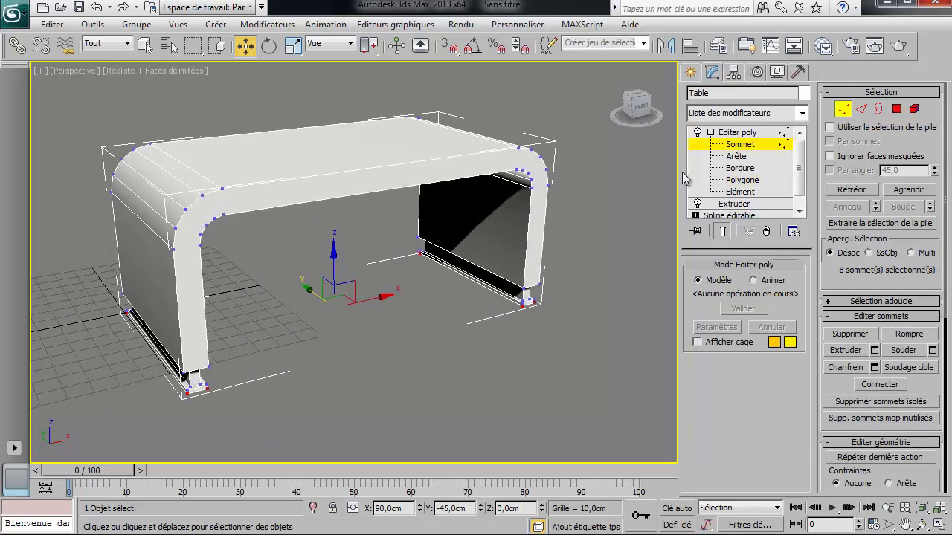
click(221, 188)
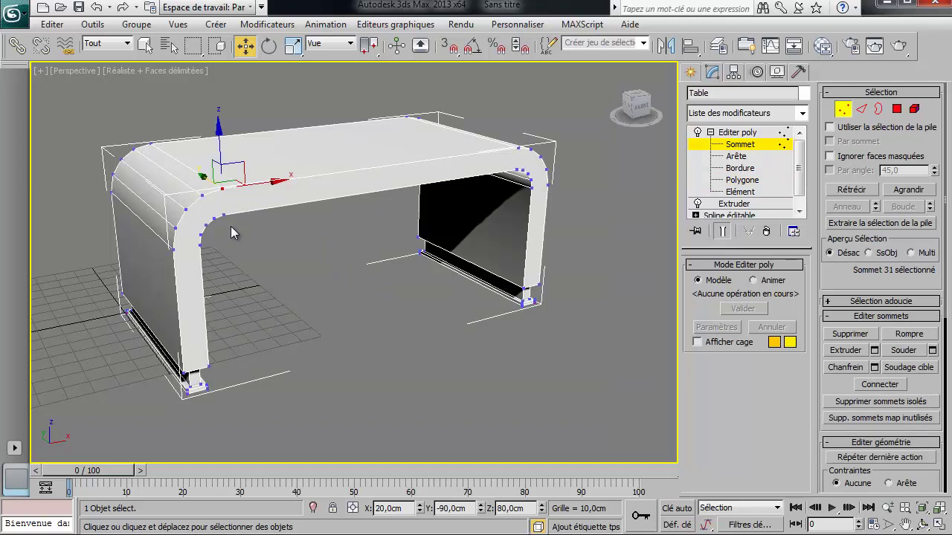
ctrl+click(217, 192)
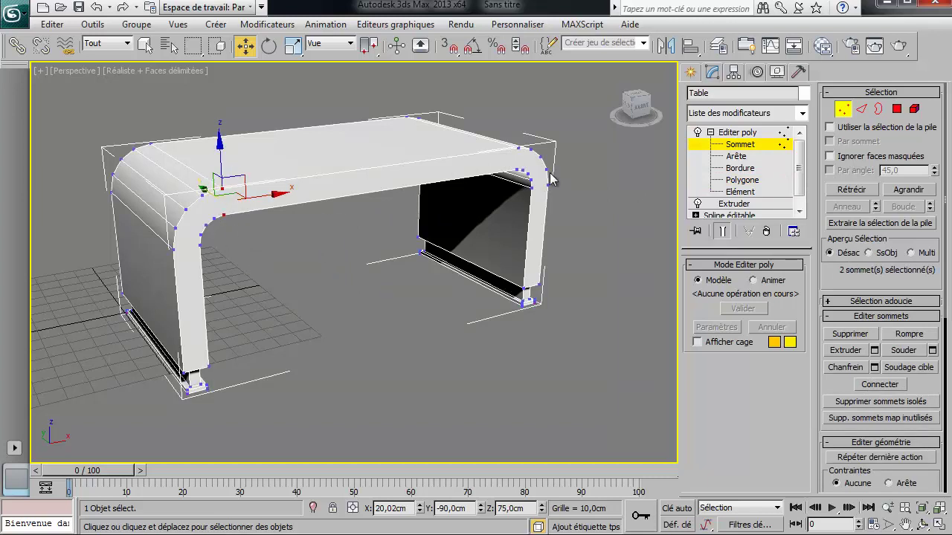
right_click(306, 257)
click(292, 313)
Connect the upper and lower front vertices where the tabletop meets the right rounded corner
alt+middle_drag(292, 313, 240, 278)
scroll(273, 247, up, 4)
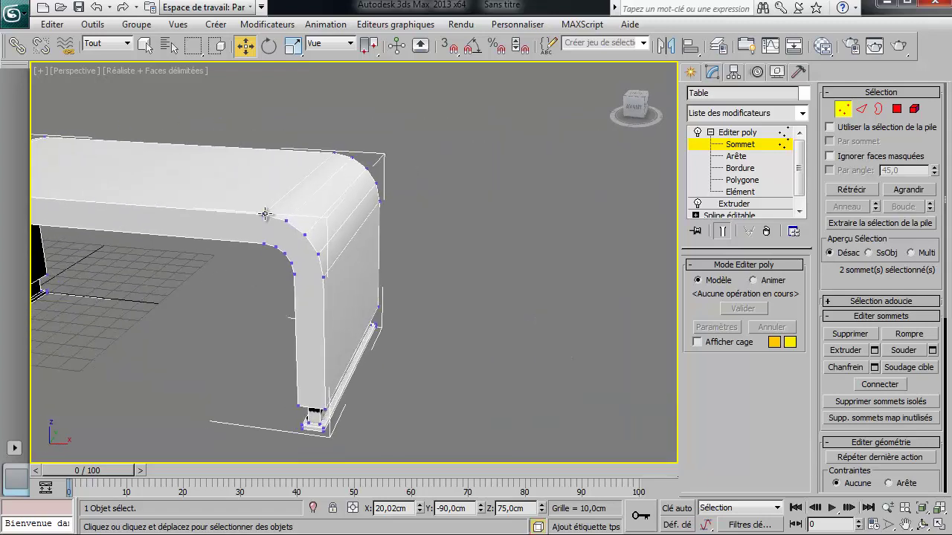
click(264, 216)
ctrl+click(262, 245)
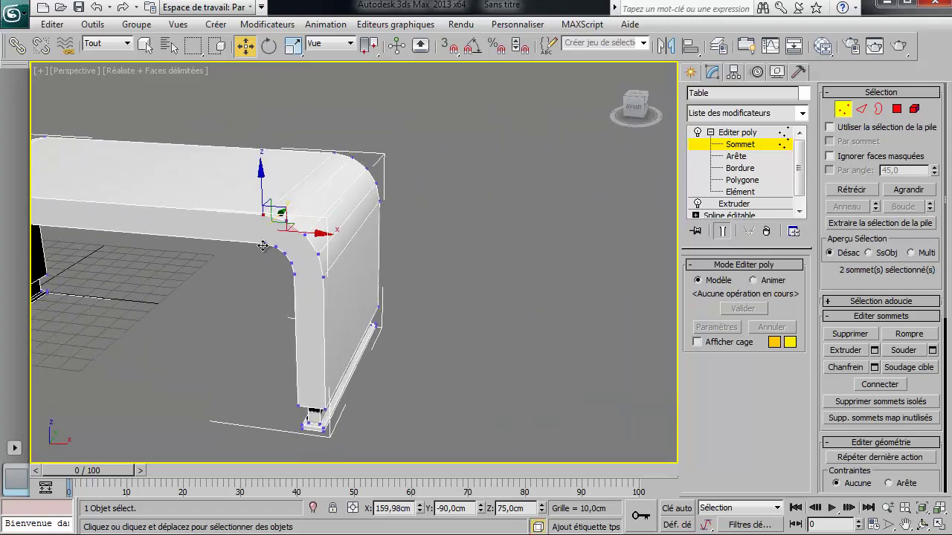
right_click(252, 286)
click(222, 328)
In wireframe, select the straight front polygon between the two connecting edges to check how the face is divided
middle_drag(221, 327, 424, 283)
key(F3)
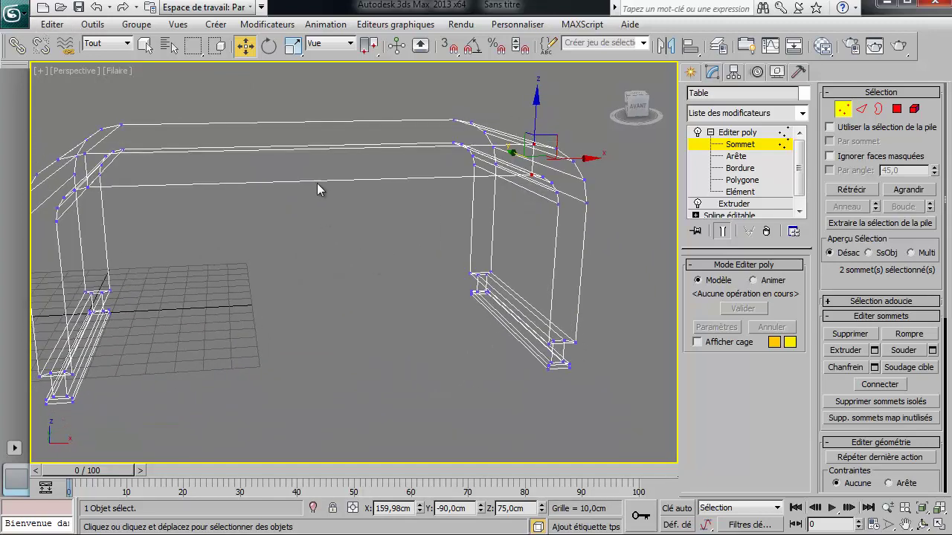
key(4)
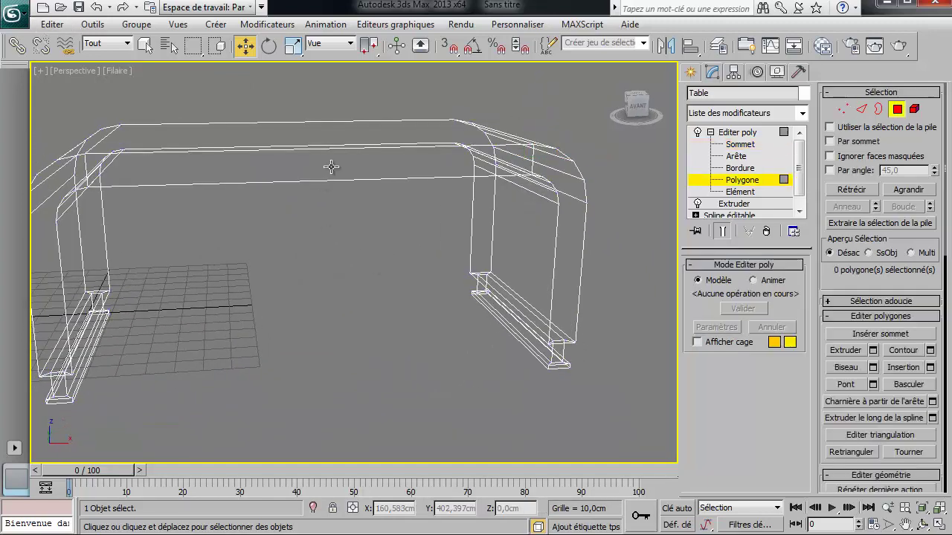
click(328, 168)
alt+middle_drag(328, 167, 435, 215)
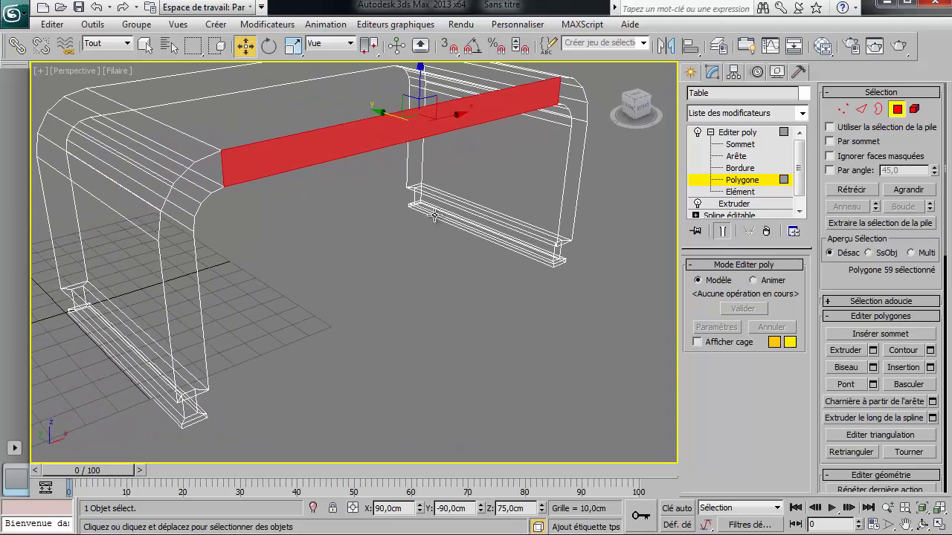
In shaded view, inset the straight front polygon of the tabletop slightly to leave a thin border around it
key(F3)
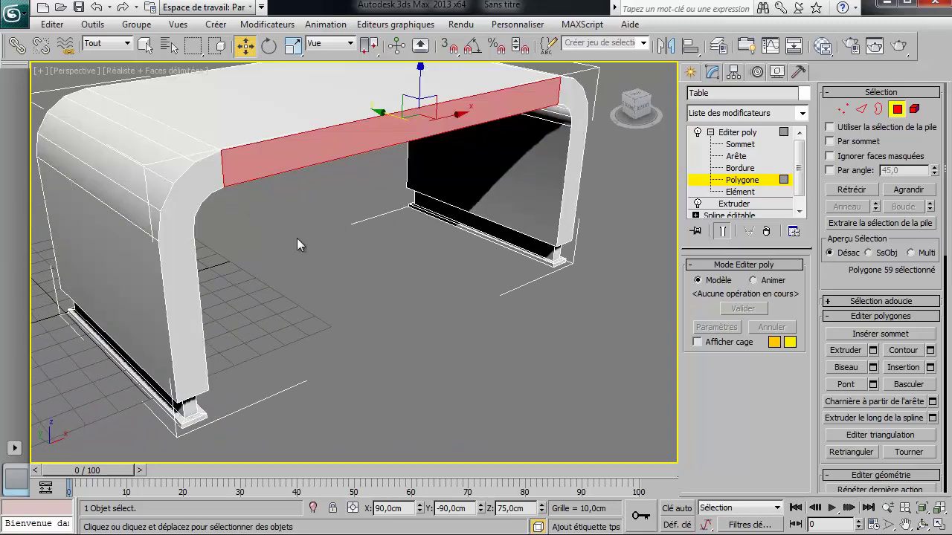
click(739, 145)
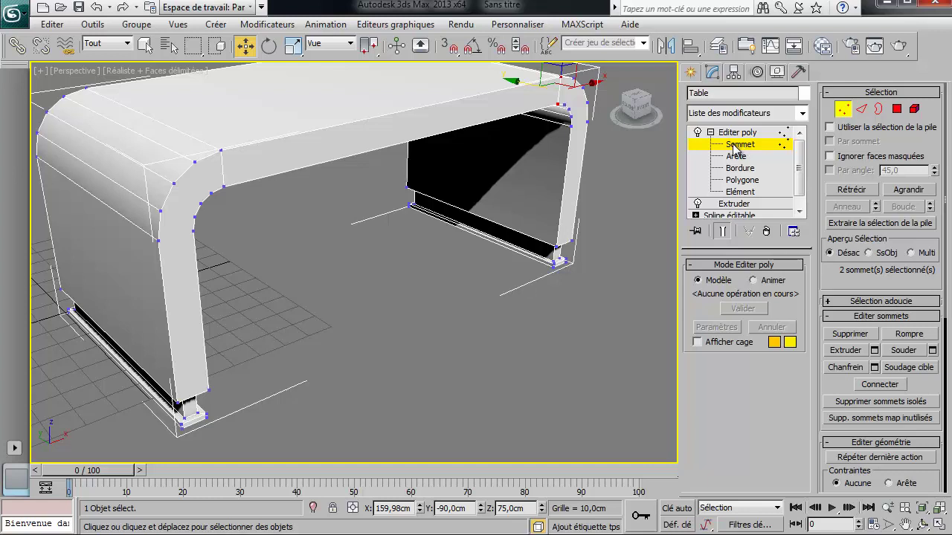
right_click(434, 284)
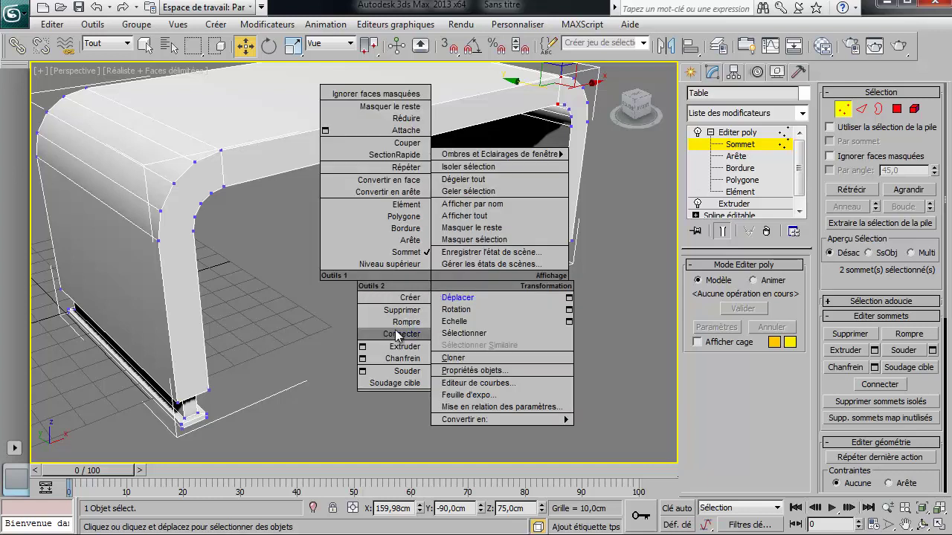
click(745, 181)
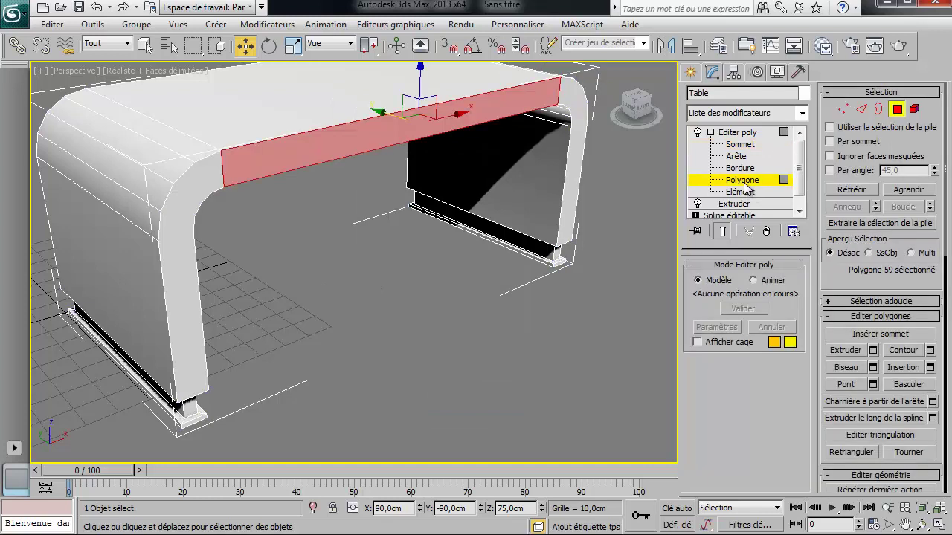
alt+middle_drag(369, 232, 377, 259)
right_click(309, 325)
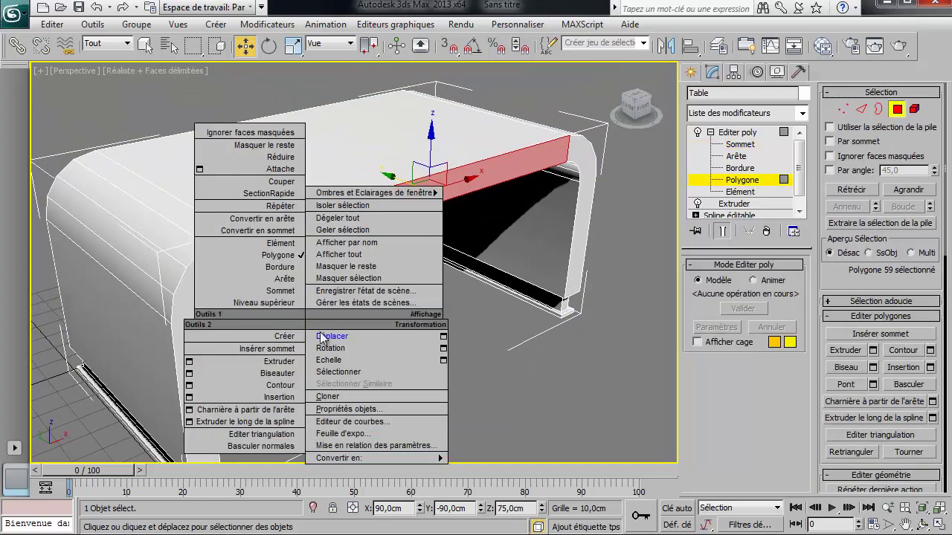
click(290, 392)
drag(277, 243, 275, 247)
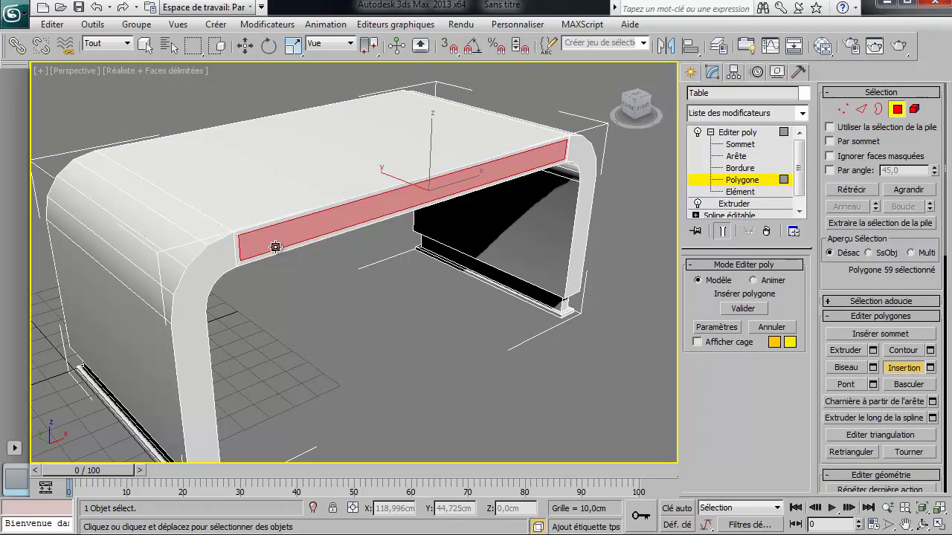
key(w)
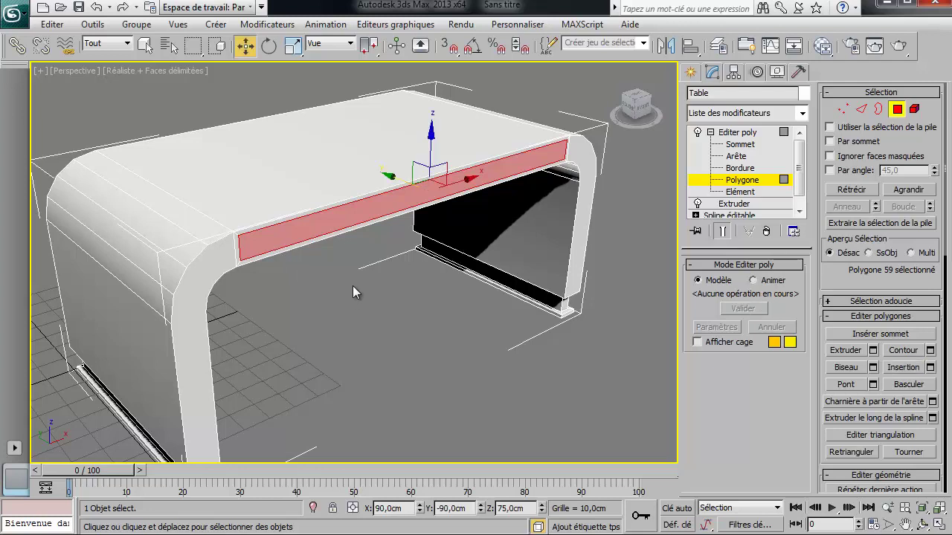
Extrude the inset front polygon deep into the tabletop to hollow out a long drawer recess
right_click(350, 286)
click(322, 323)
drag(330, 223, 355, 452)
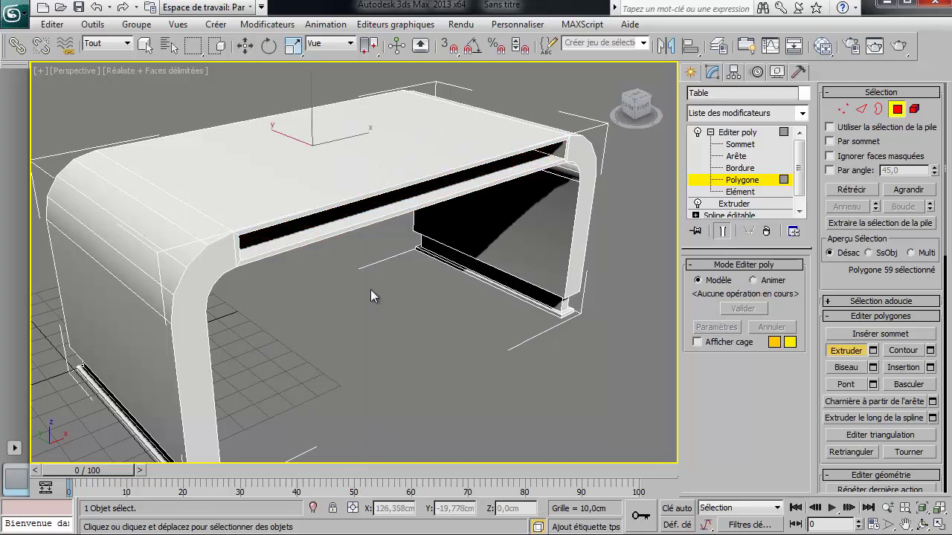
key(w)
click(487, 300)
mouse_move(488, 299)
alt+middle_down()
mouse_move(400, 266)
mouse_move(466, 279)
mouse_move(428, 268)
mouse_move(416, 282)
mouse_move(482, 310)
alt+middle_up()
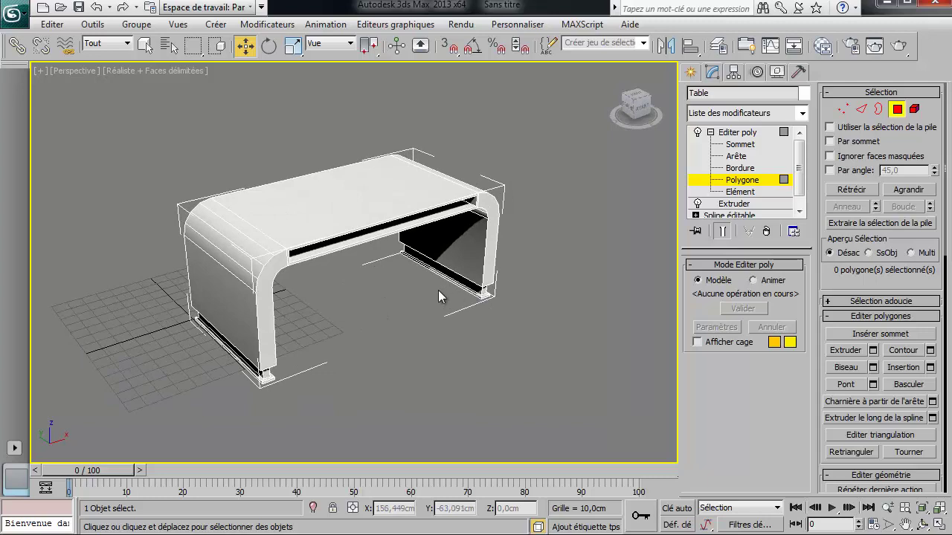
scroll(438, 296, up, 3)
right_click(427, 337)
alt+middle_drag(432, 306, 380, 295)
key(Escape)
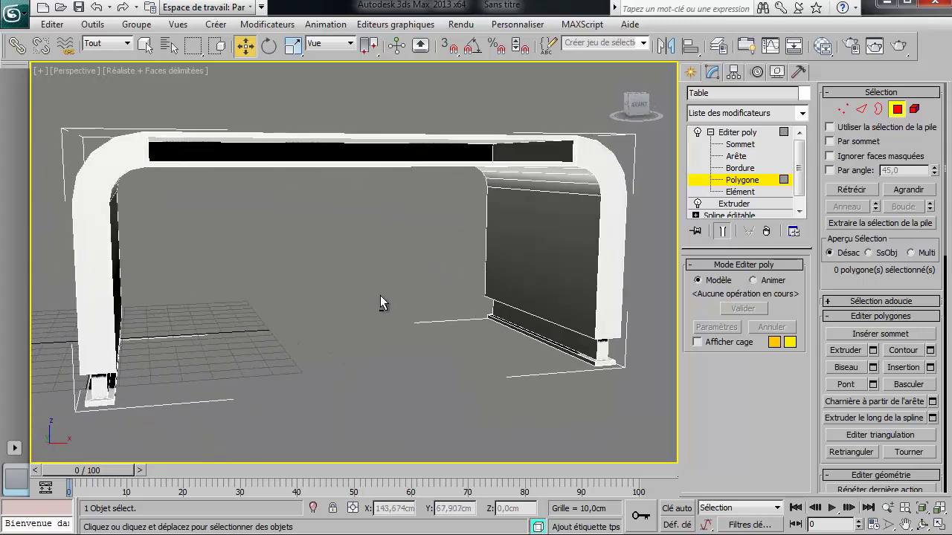
Clone the recess's back polygon as a separate element and place it in front of the table at about Y -128 cm
click(333, 149)
alt+middle_drag(343, 167, 387, 237)
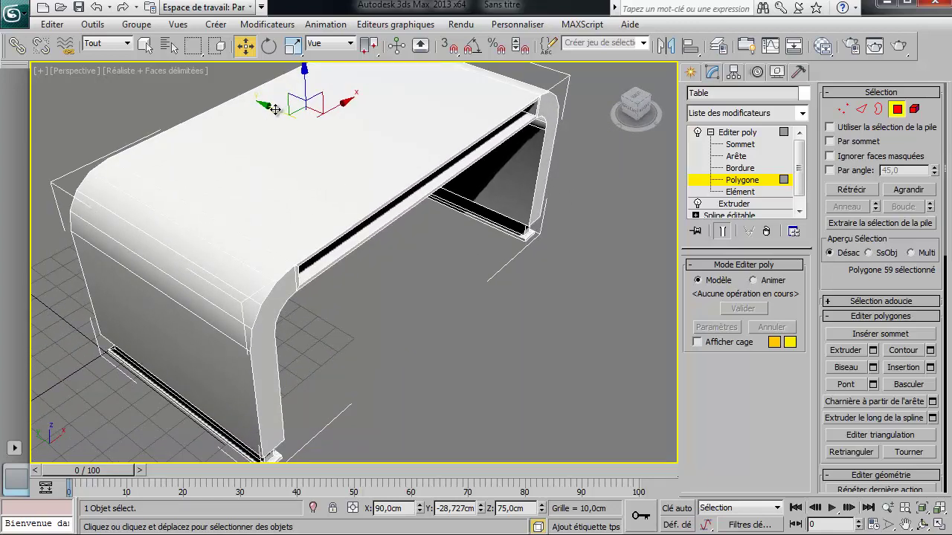
drag(275, 109, 488, 278)
click(536, 287)
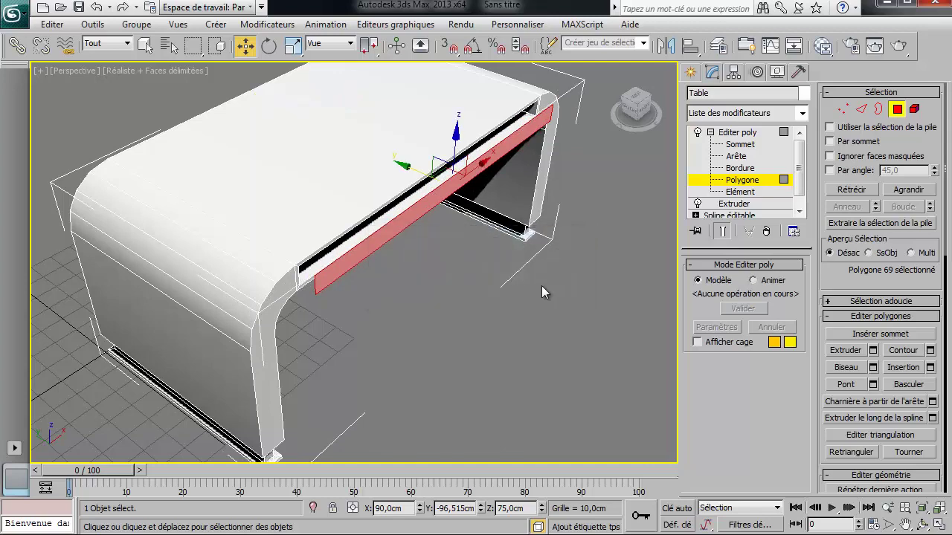
drag(400, 165, 421, 184)
middle_drag(436, 262, 428, 209)
At element level, select the table body and the cloned front panel in turn to check that they are separate elements
click(736, 192)
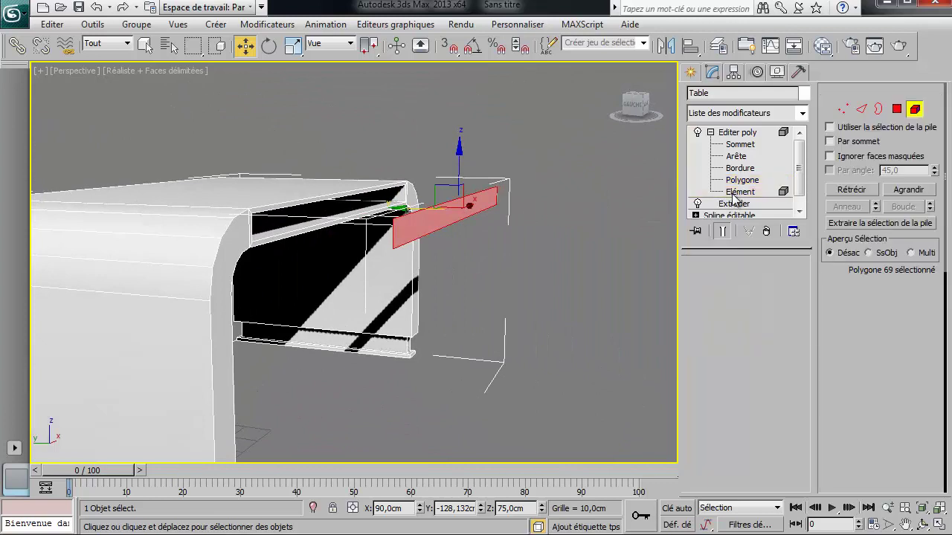
click(274, 206)
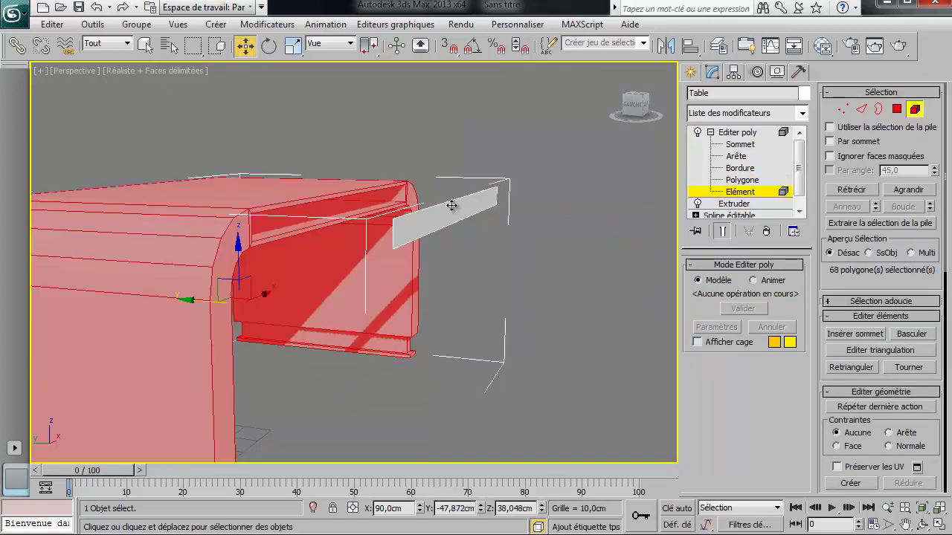
click(452, 206)
click(325, 200)
click(429, 215)
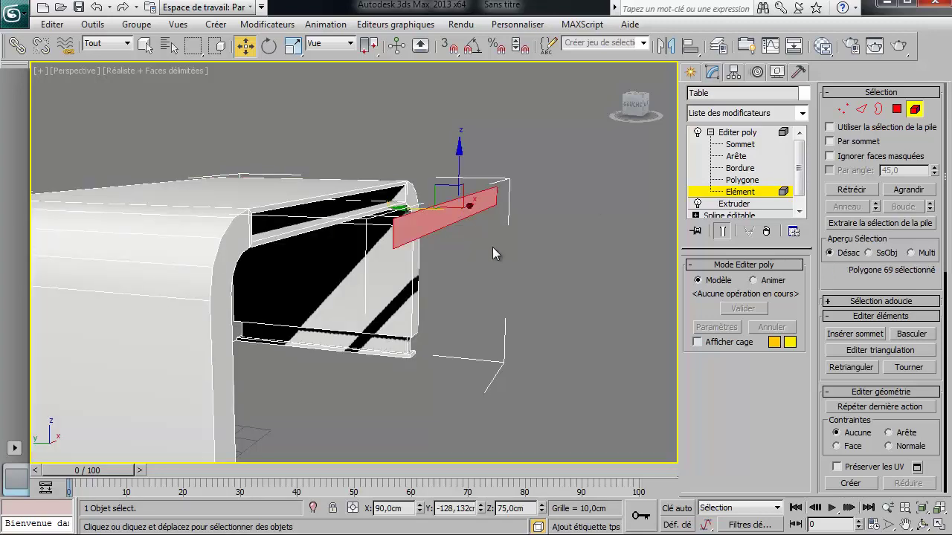
alt+middle_drag(492, 247, 416, 226)
scroll(461, 301, up, 6)
Connect the front panel's upper and lower long edges with 2 segments to divide it into three drawer fronts
click(861, 110)
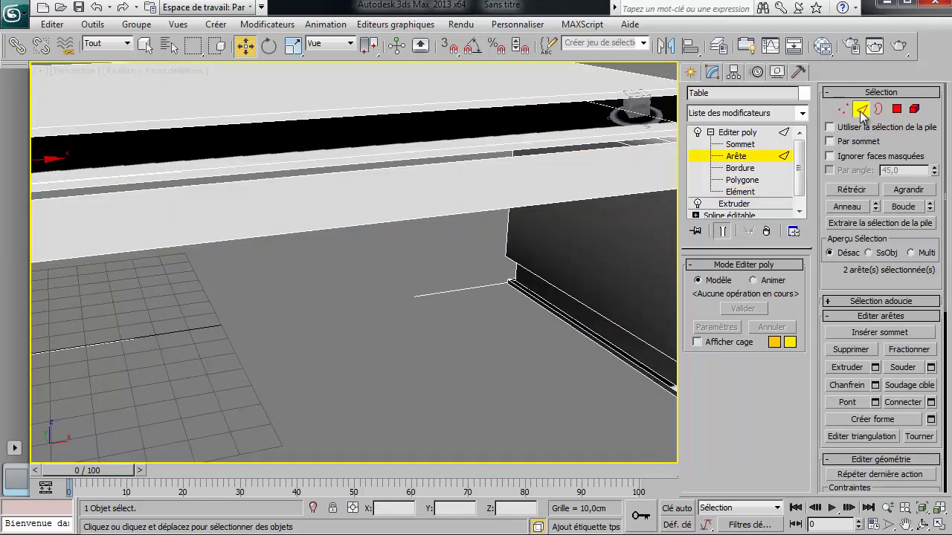
scroll(507, 246, down, 8)
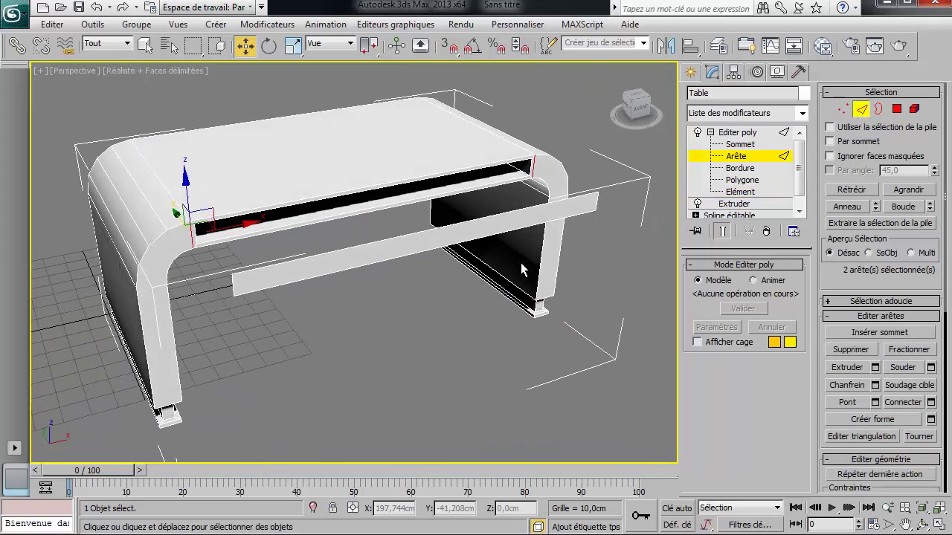
middle_drag(520, 262, 446, 272)
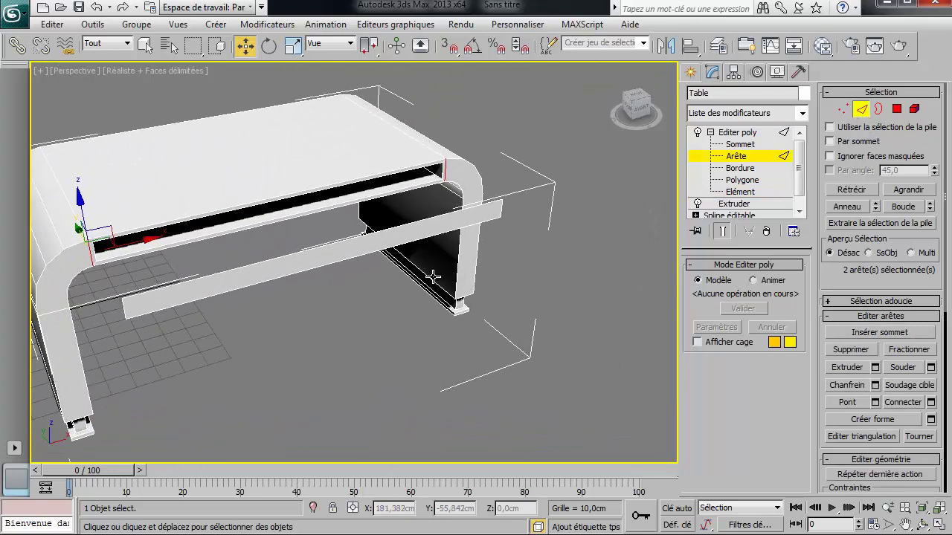
click(277, 260)
ctrl+click(286, 282)
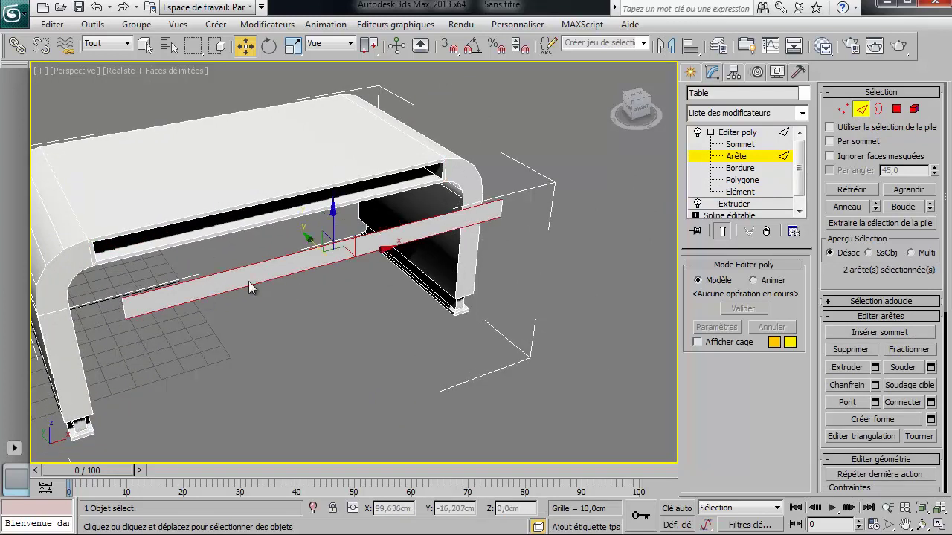
right_click(302, 293)
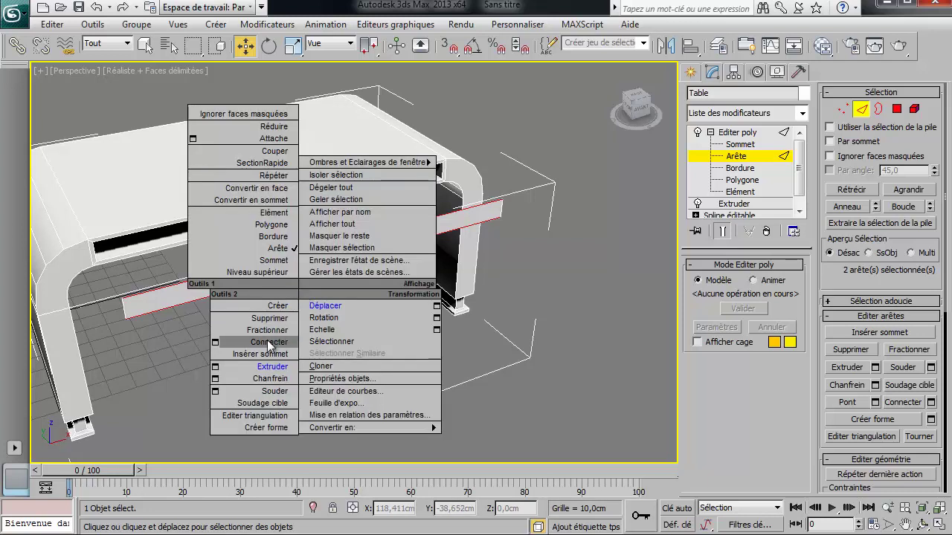
click(215, 343)
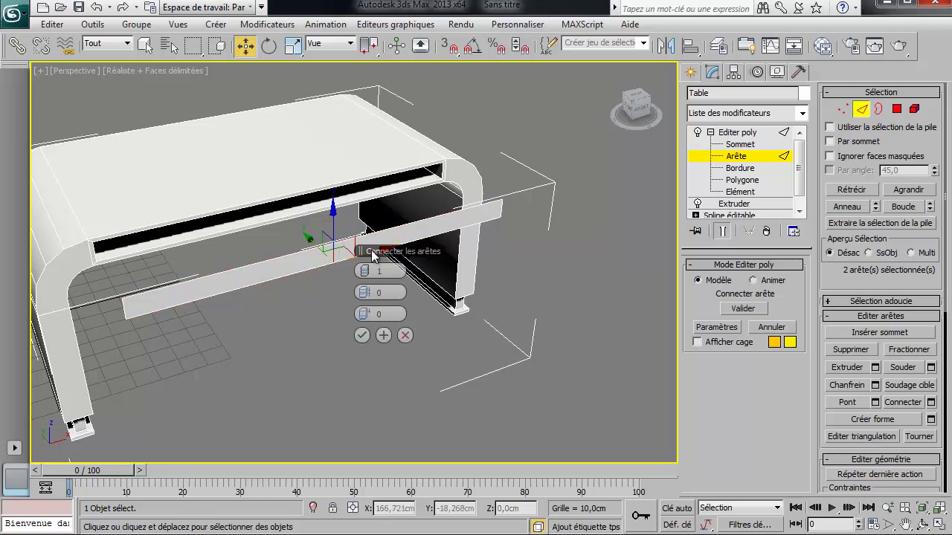
drag(361, 251, 310, 315)
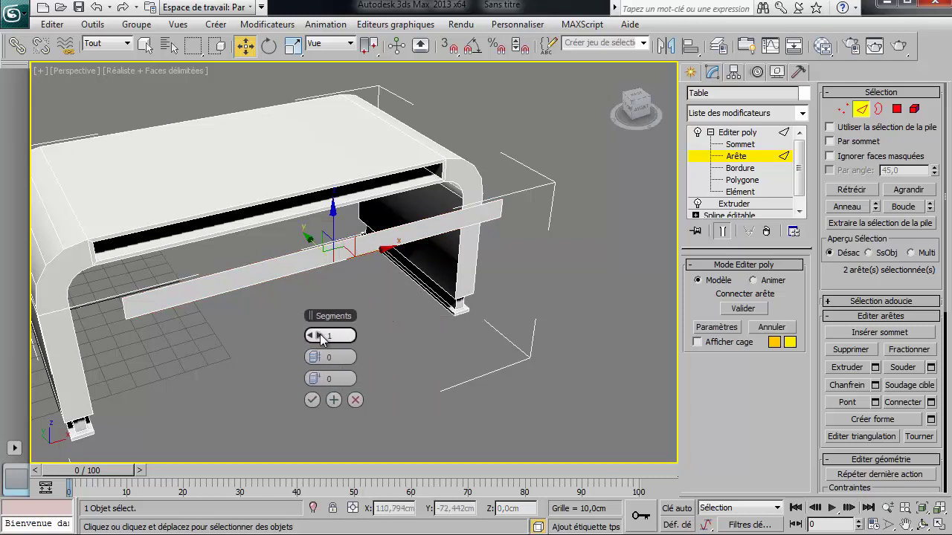
click(320, 336)
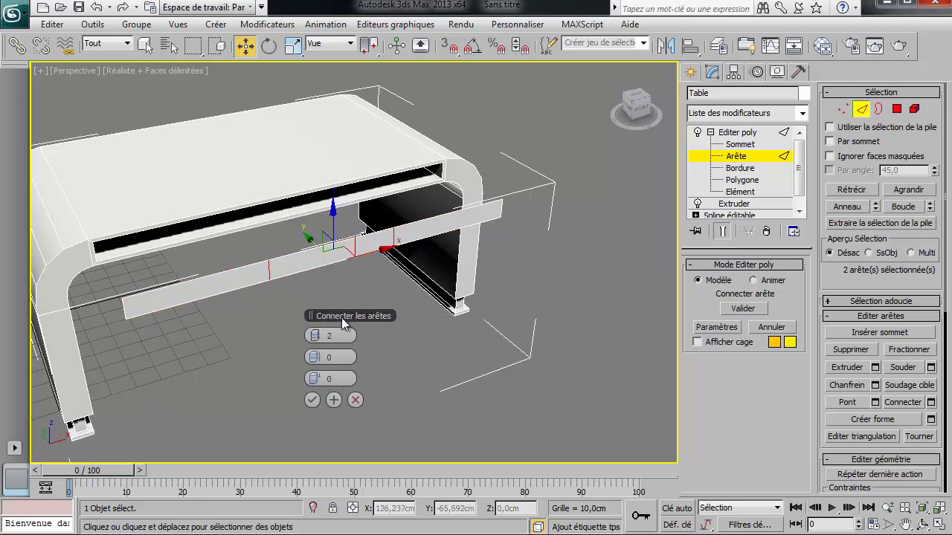
click(312, 400)
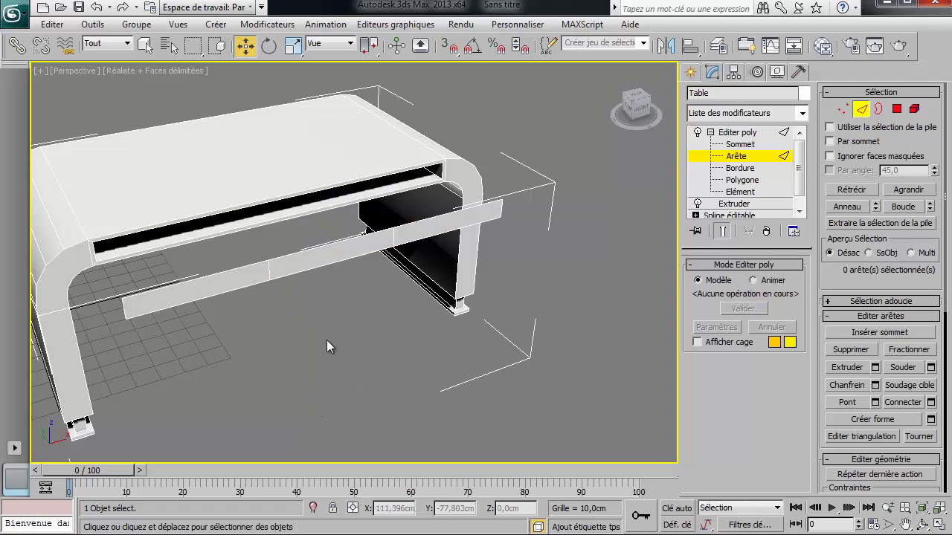
Select all the edges of the divided front panel, leaving out the table's own edges
alt+middle_drag(326, 340, 420, 250)
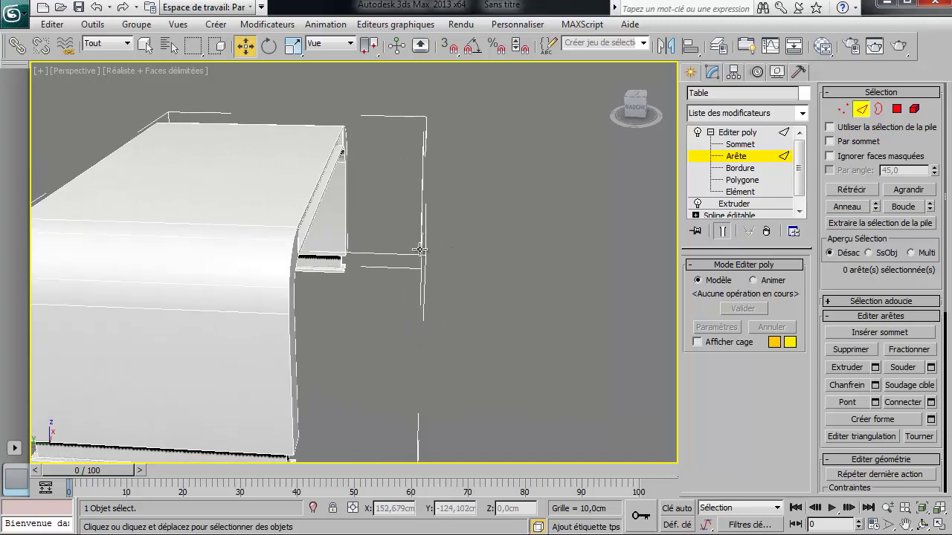
drag(365, 169, 492, 359)
alt+middle_drag(491, 359, 368, 391)
scroll(409, 324, up, 5)
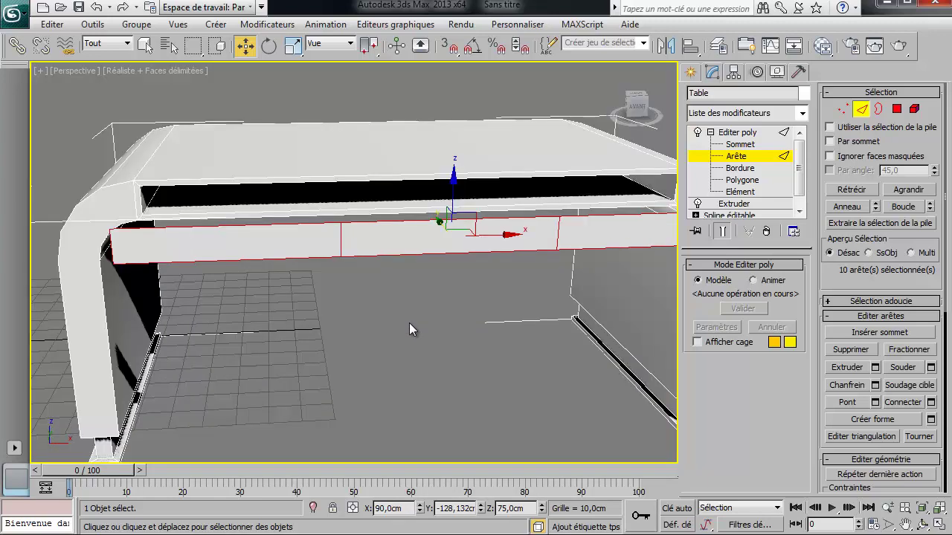
key(shift+z)
key(shift+z)
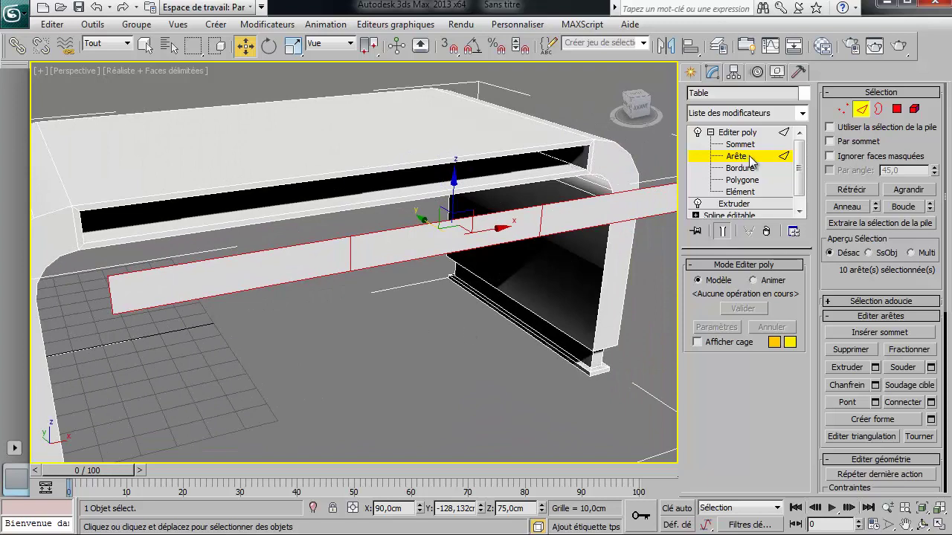
Chamfer the selected panel edges by 0.2 cm with 1 segment and the open option on, leaving gaps between the drawer fronts
right_click(466, 327)
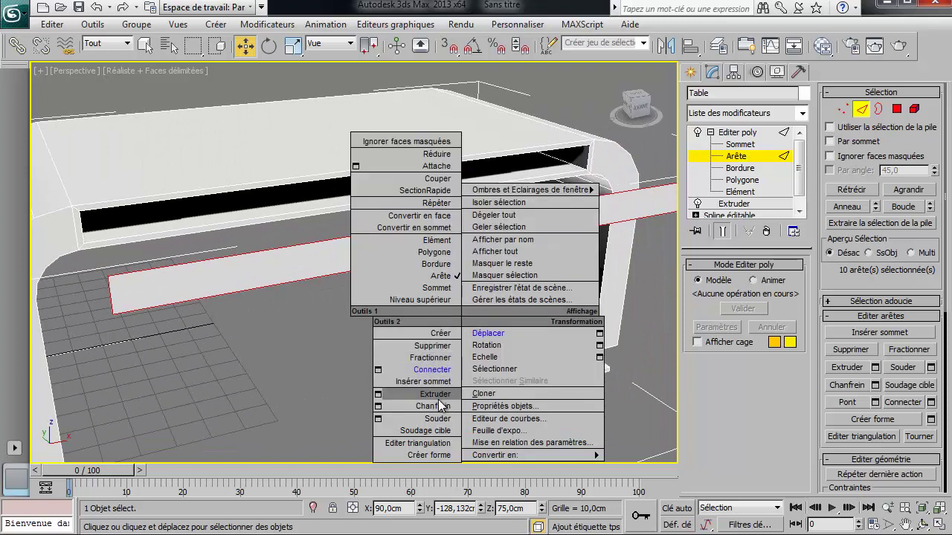
click(377, 406)
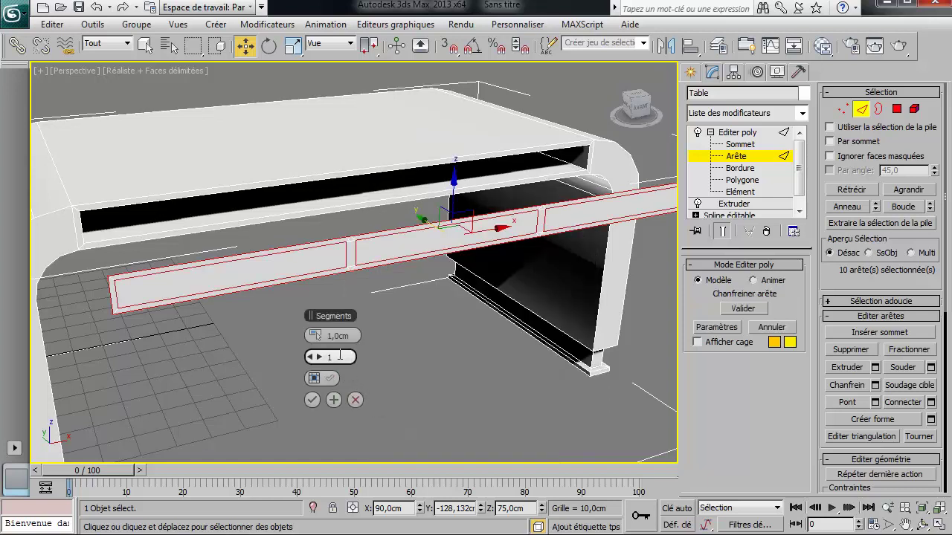
drag(322, 339, 316, 336)
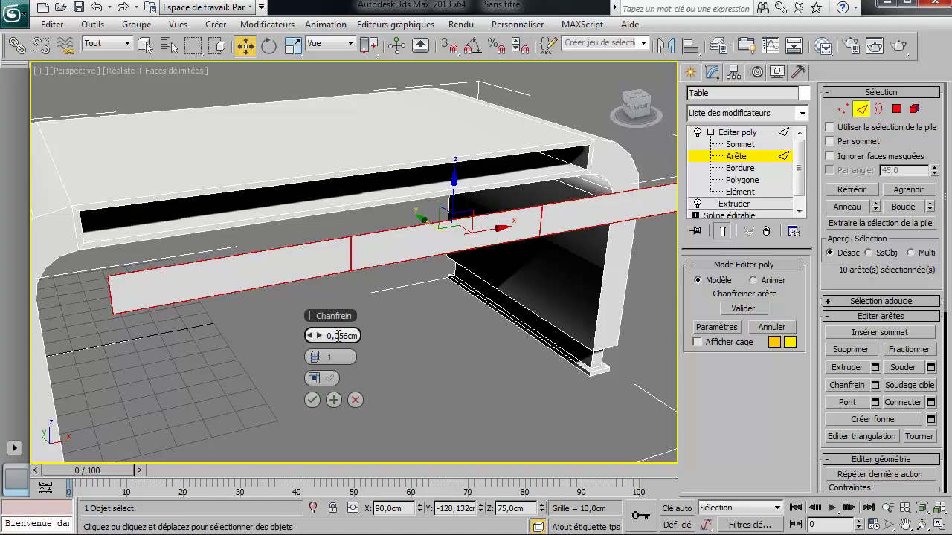
double_click(332, 336)
text(0,5)
key(Return)
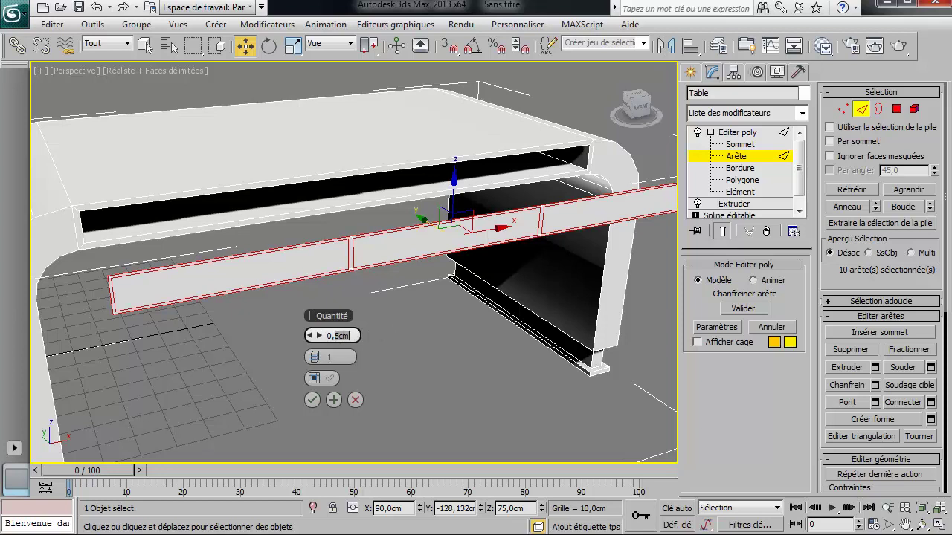
text(2)
key(Return)
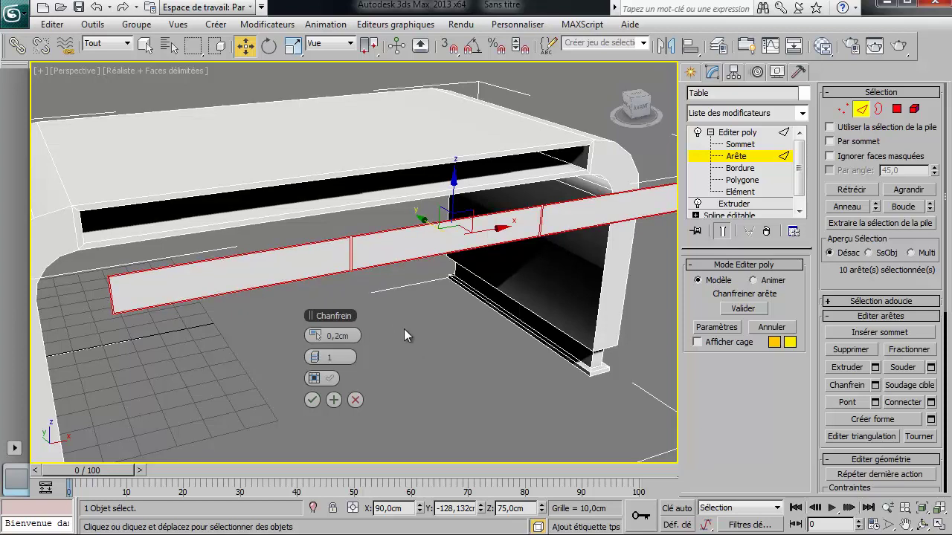
click(330, 379)
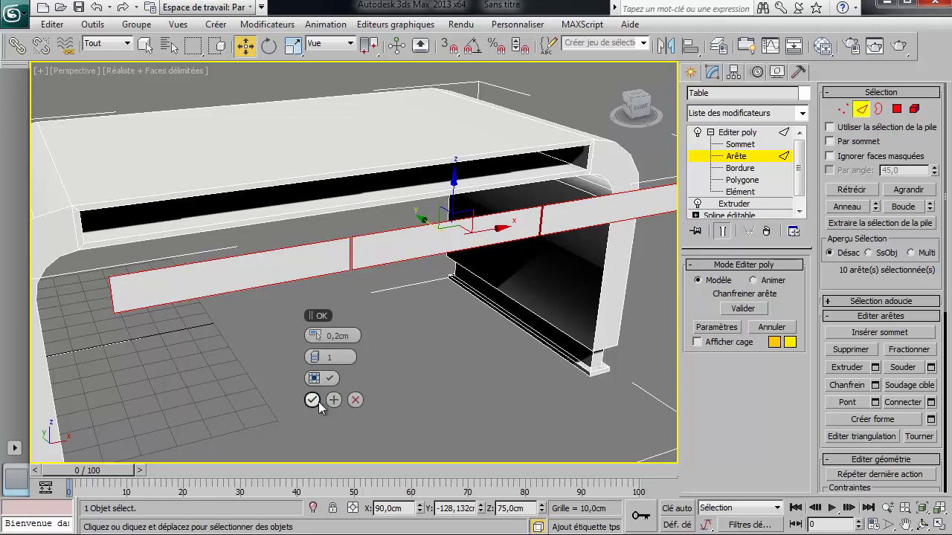
click(315, 400)
Extend copies of the drawer fronts' border edges a short distance back along Y to give the fronts thickness
alt+middle_drag(378, 363, 414, 361)
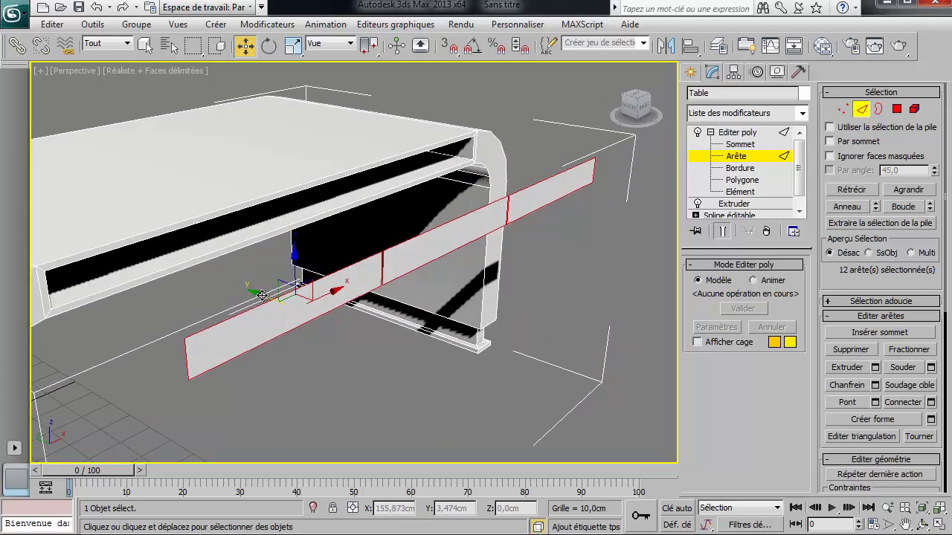
shift+drag(262, 295, 256, 296)
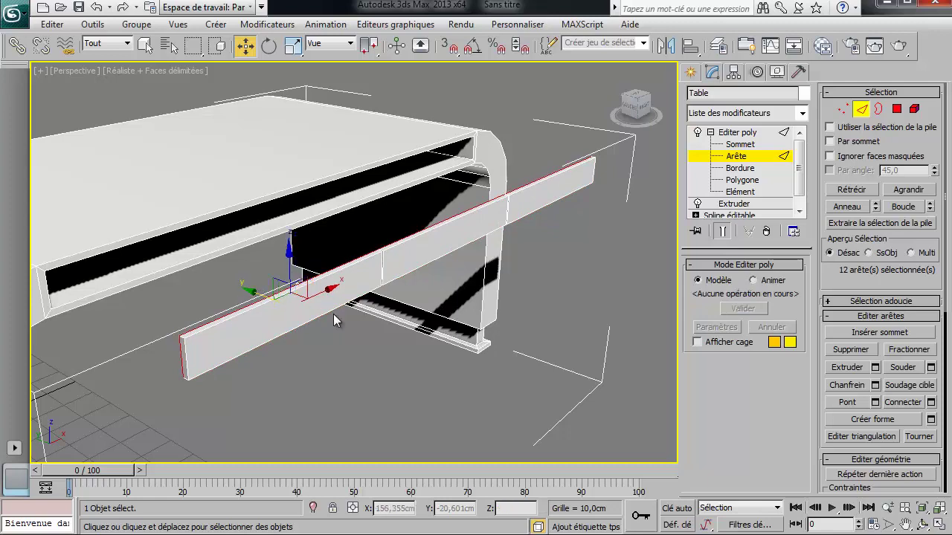
Cap the open borders on the back of the three drawer fronts, then leave border editing
alt+middle_drag(333, 313, 389, 302)
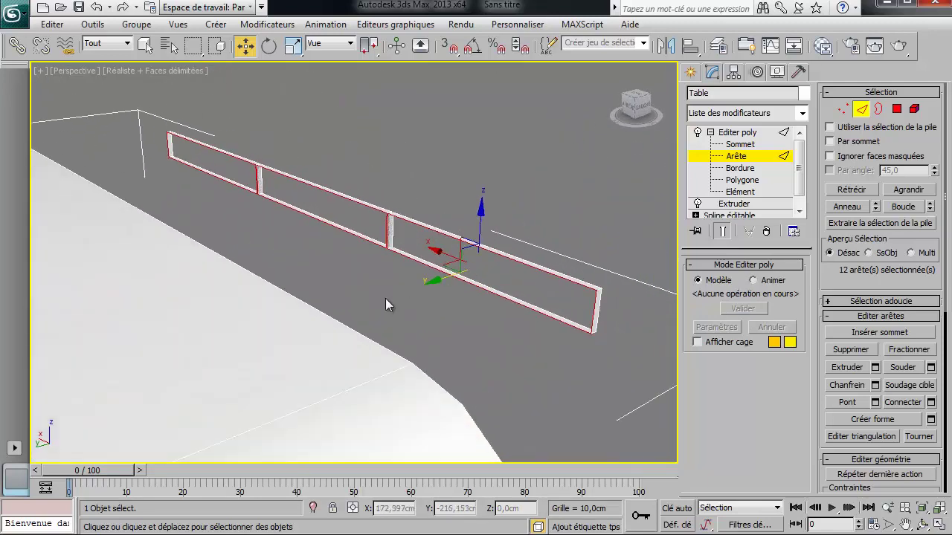
scroll(461, 295, up, 5)
scroll(419, 287, down, 4)
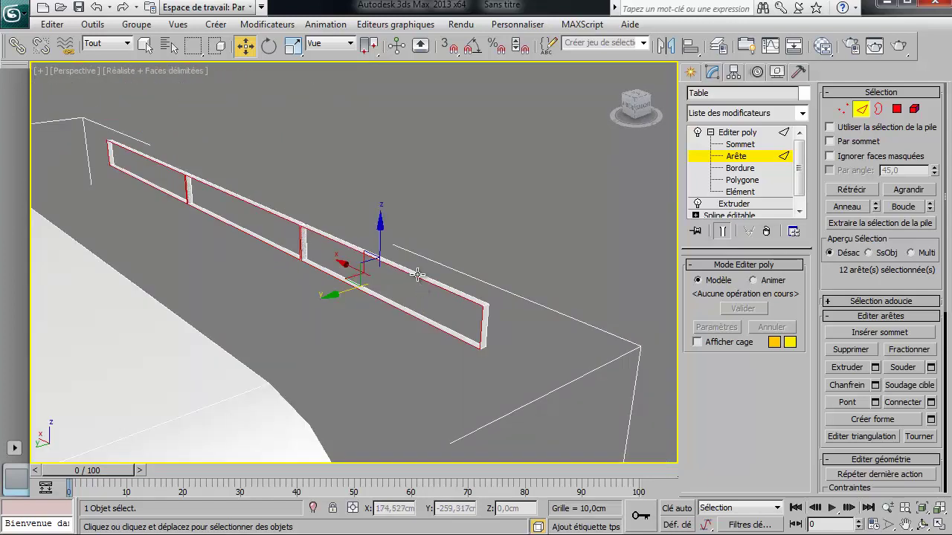
click(879, 110)
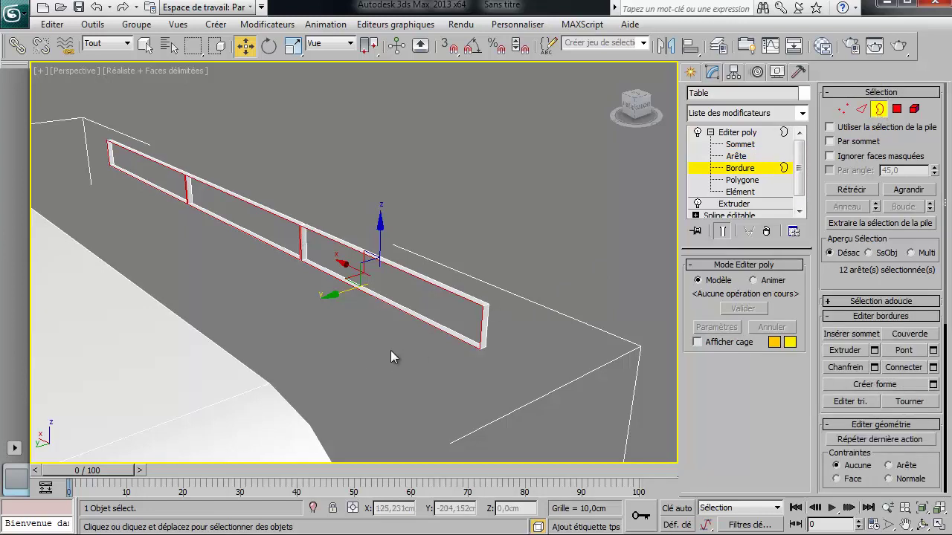
right_click(262, 289)
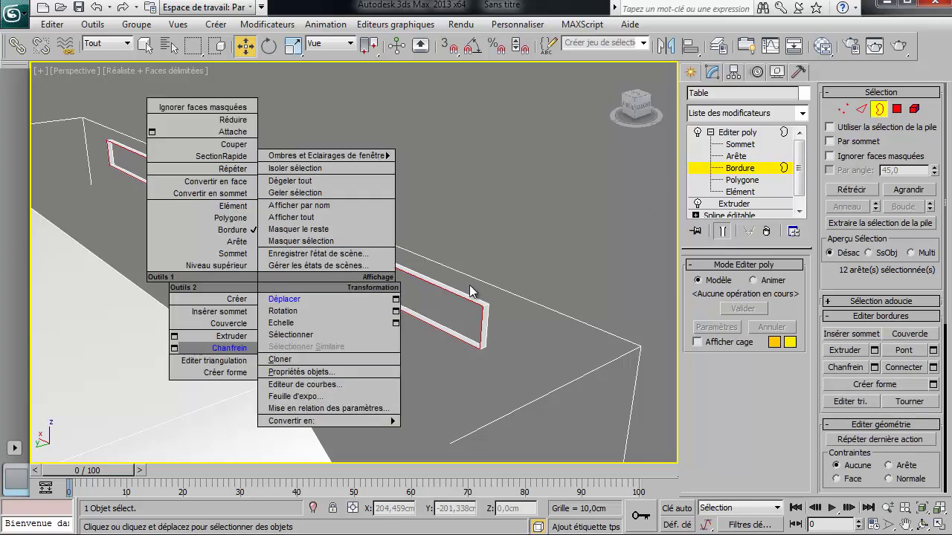
click(236, 325)
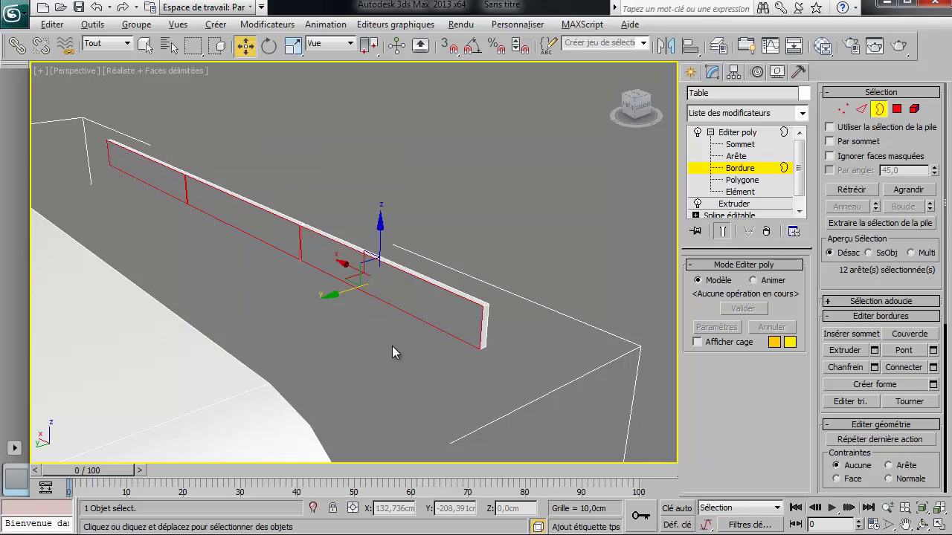
alt+middle_drag(392, 346, 643, 218)
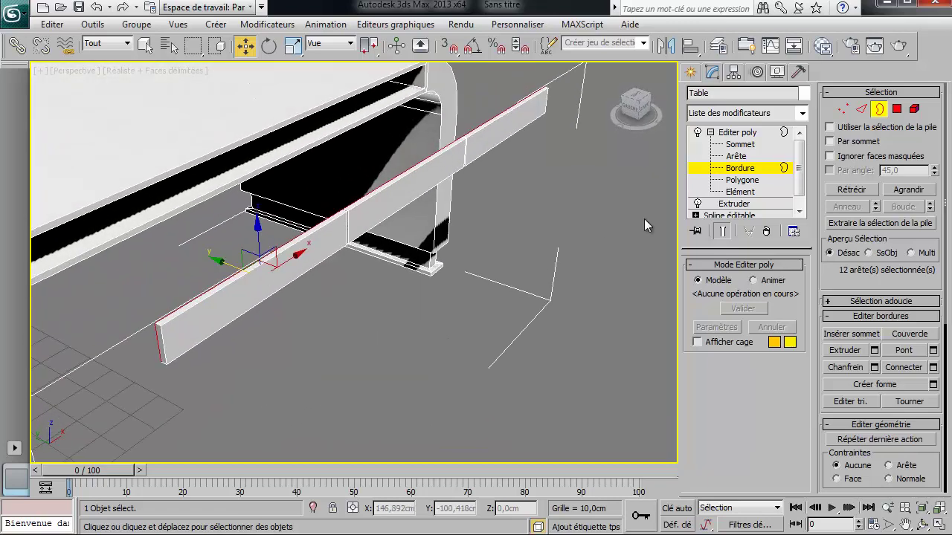
click(739, 170)
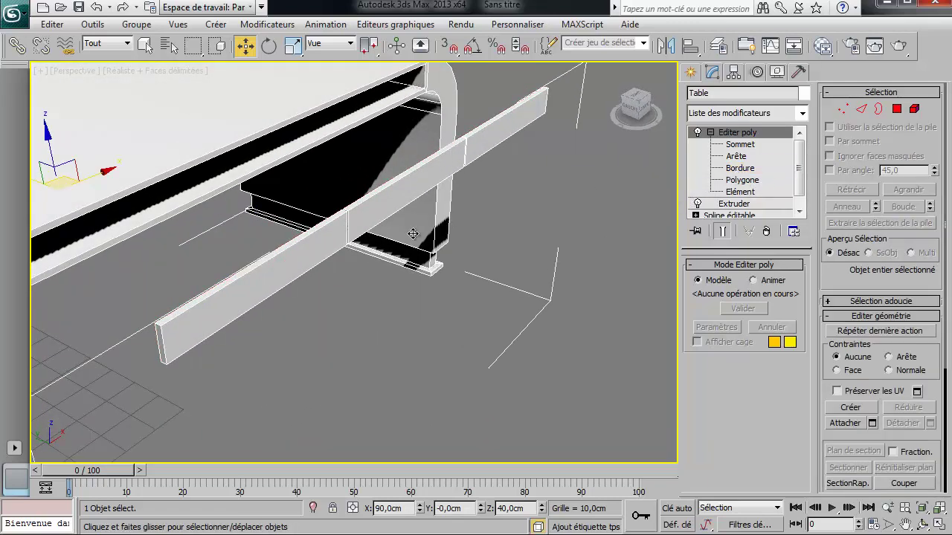
Select all the drawer front elements and move them about 38.3 cm along Y into the table's front recess
alt+middle_drag(414, 233, 797, 133)
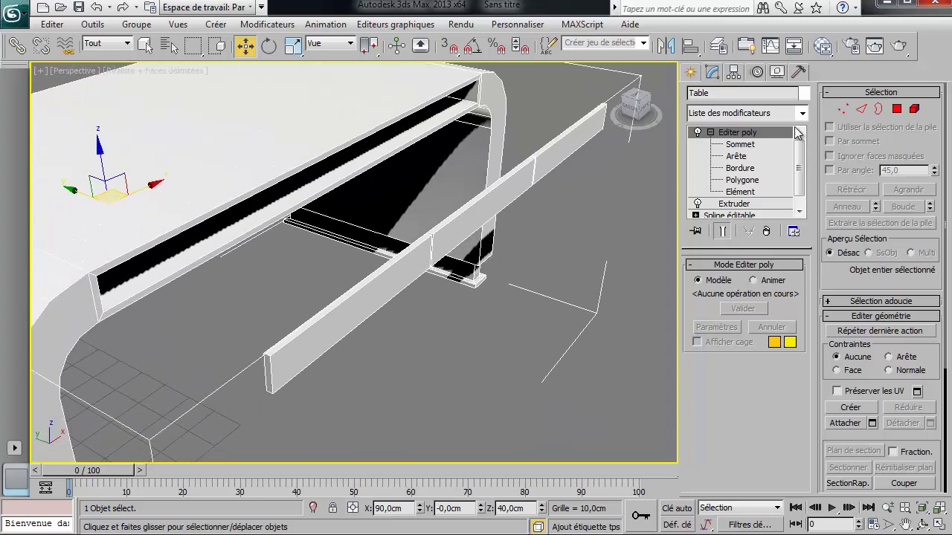
click(914, 109)
click(513, 179)
alt+middle_drag(513, 178, 480, 320)
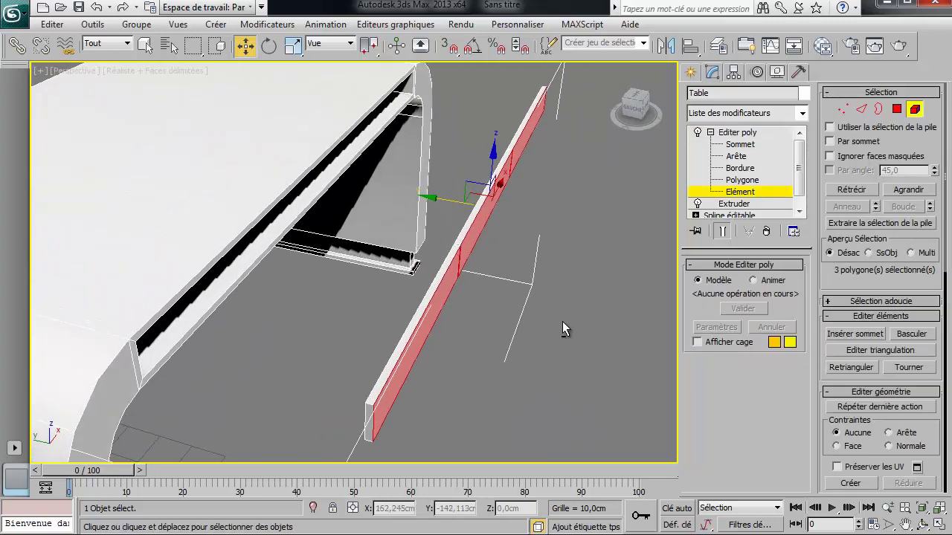
alt+middle_drag(563, 330, 588, 309)
drag(558, 380, 412, 130)
alt+middle_drag(456, 231, 415, 206)
drag(449, 188, 315, 157)
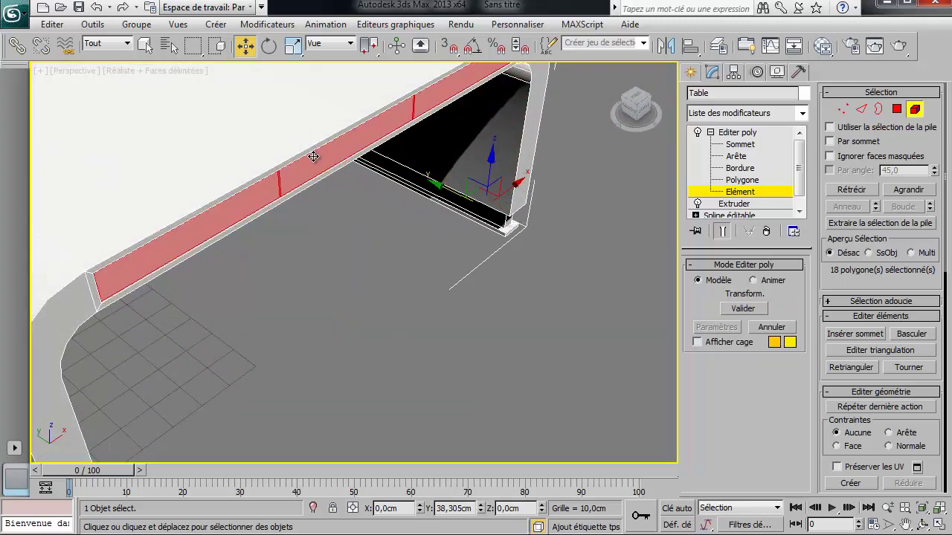
click(398, 298)
alt+middle_drag(399, 297, 444, 327)
scroll(439, 324, down, 5)
scroll(478, 302, up, 5)
scroll(479, 302, down, 5)
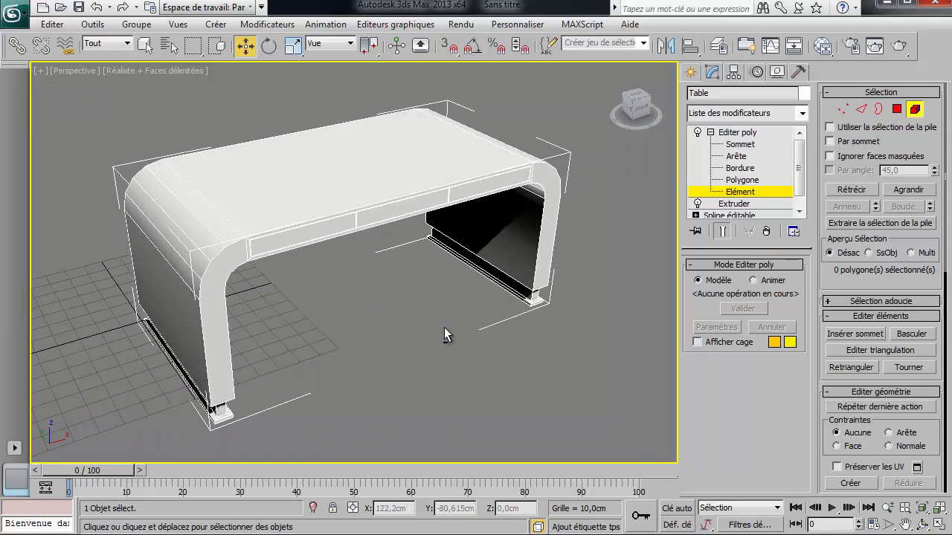